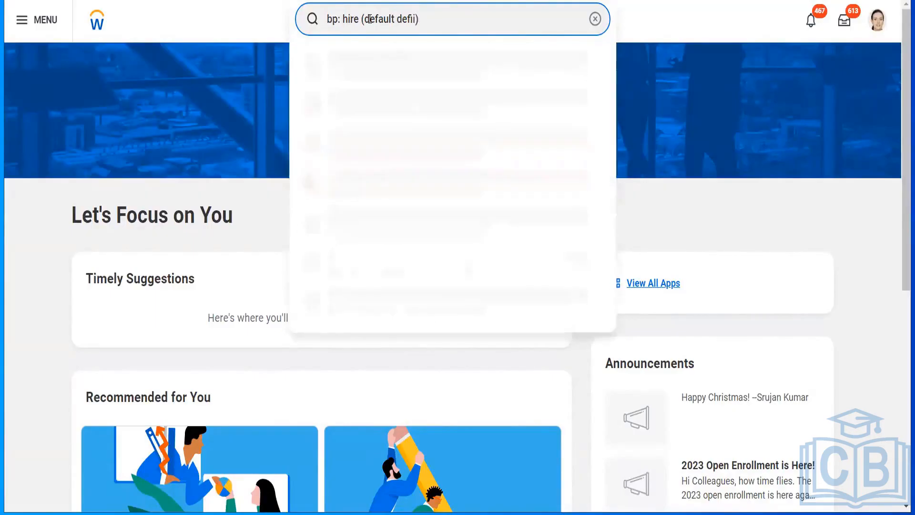
Search for the business process definition "bp: hire (default definition)".
{"action": "type", "text": "nition"}
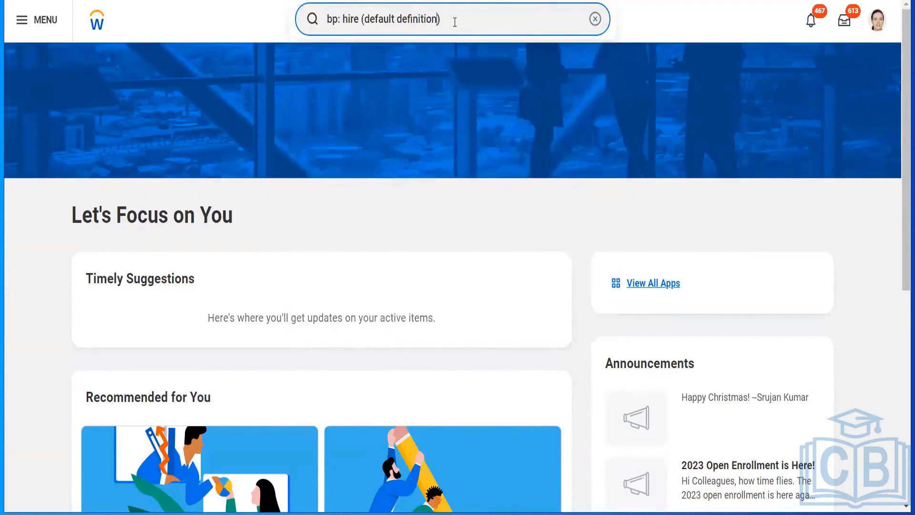
{"action": "key", "text": "ctrl+a"}
{"action": "type", "text": "b"}
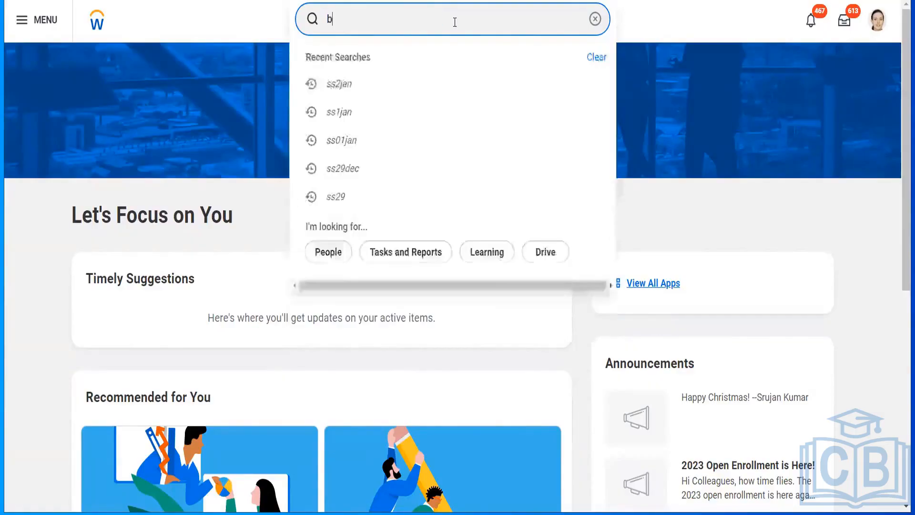
{"action": "type", "text": "p: hire"}
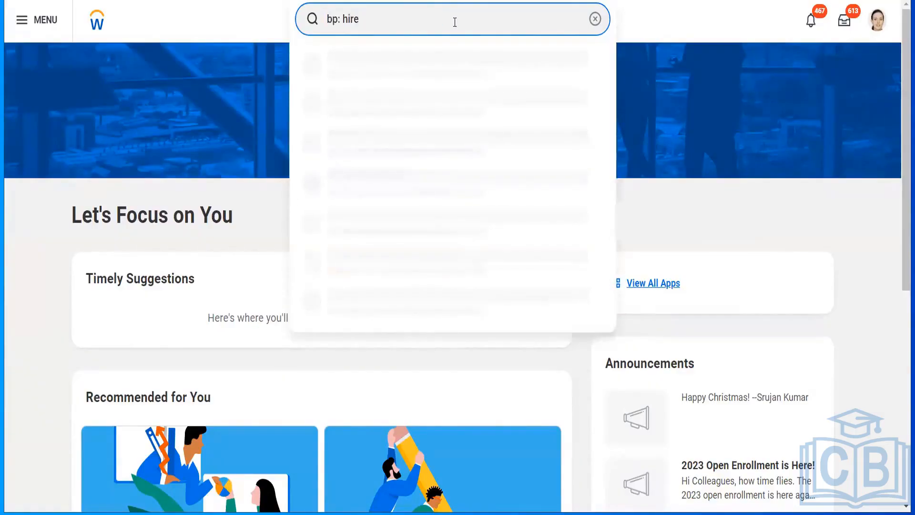
{"action": "type", "text": " ()"}
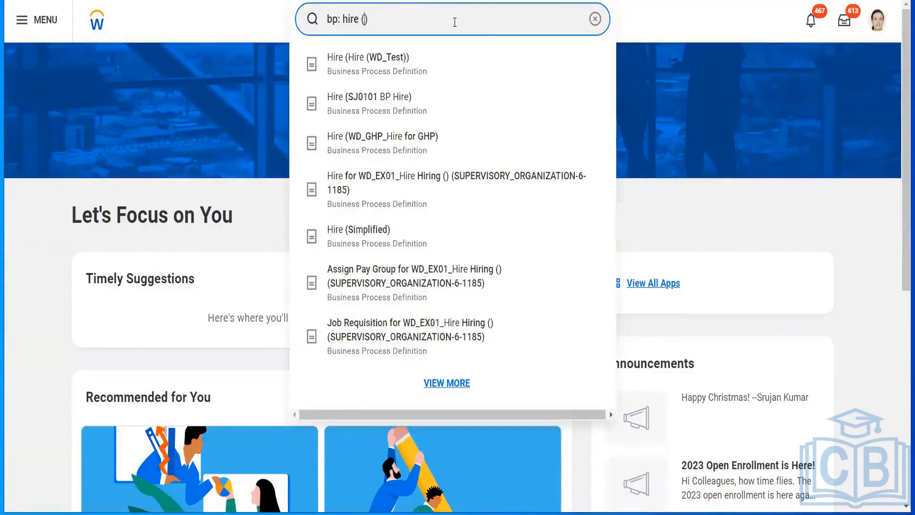
{"action": "type", "text": "defula"}
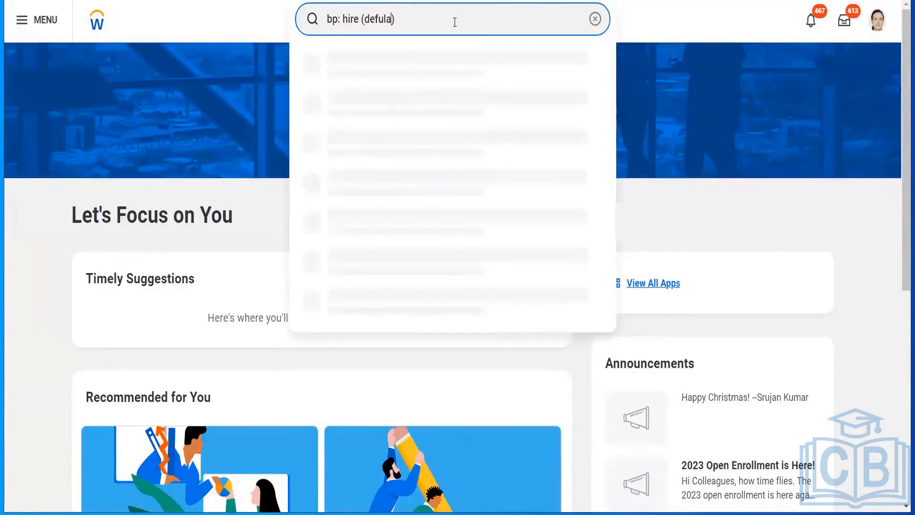
{"action": "key", "text": "BackSpace"}
{"action": "type", "text": "lt definition"}
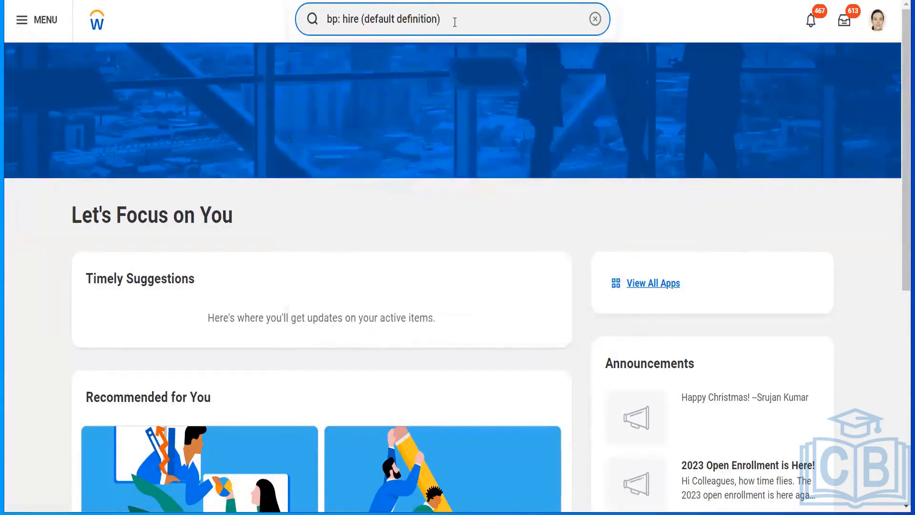
Search for "business process tem" instead and open the View Business Process Template task.
{"action": "key", "text": "Delete"}
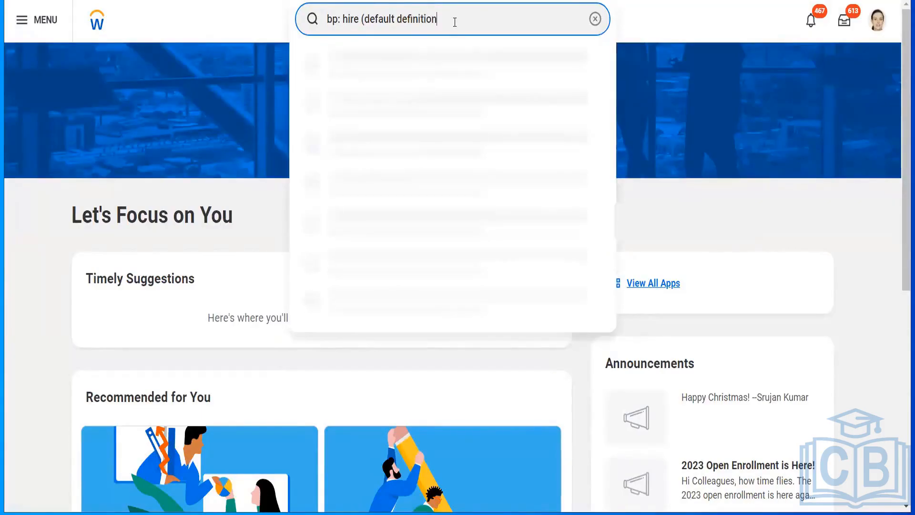
{"action": "key", "text": "BackSpace"}
{"action": "key", "text": "BackSpace"}
{"action": "key", "text": "BackSpace"}
{"action": "key", "text": "BackSpace"}
{"action": "key", "text": "BackSpace"}
{"action": "key", "text": "BackSpace"}
{"action": "key", "text": "BackSpace"}
{"action": "key", "text": "BackSpace"}
{"action": "key", "text": "BackSpace"}
{"action": "key", "text": "BackSpace"}
{"action": "key", "text": "BackSpace"}
{"action": "key", "text": "BackSpace"}
{"action": "key", "text": "BackSpace"}
{"action": "key", "text": "BackSpace"}
{"action": "key", "text": "BackSpace"}
{"action": "key", "text": "BackSpace"}
{"action": "key", "text": "BackSpace"}
{"action": "key", "text": "BackSpace"}
{"action": "key", "text": "BackSpace"}
{"action": "key", "text": "BackSpace"}
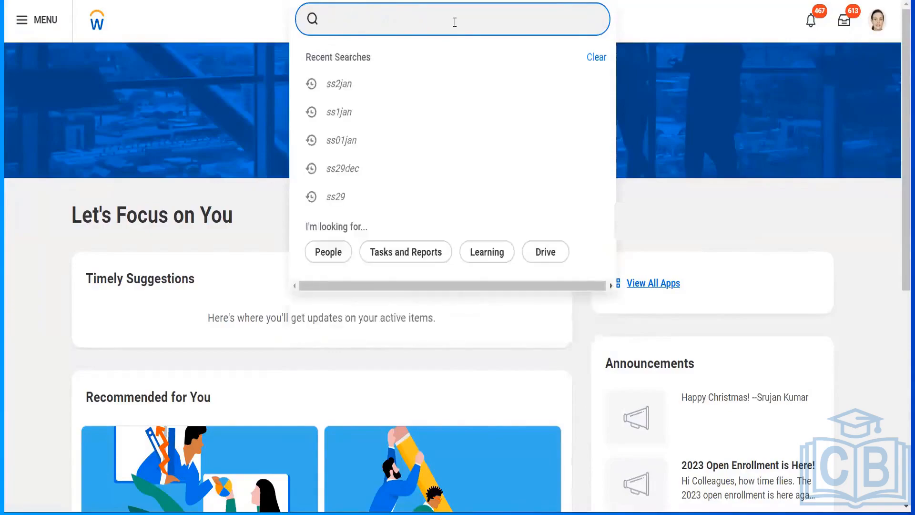
{"action": "type", "text": "business pro"}
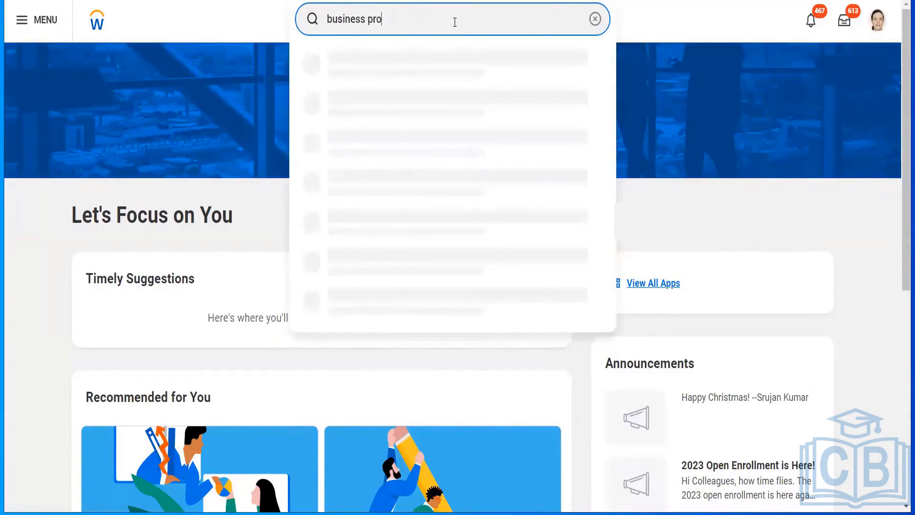
{"action": "type", "text": "cess tem"}
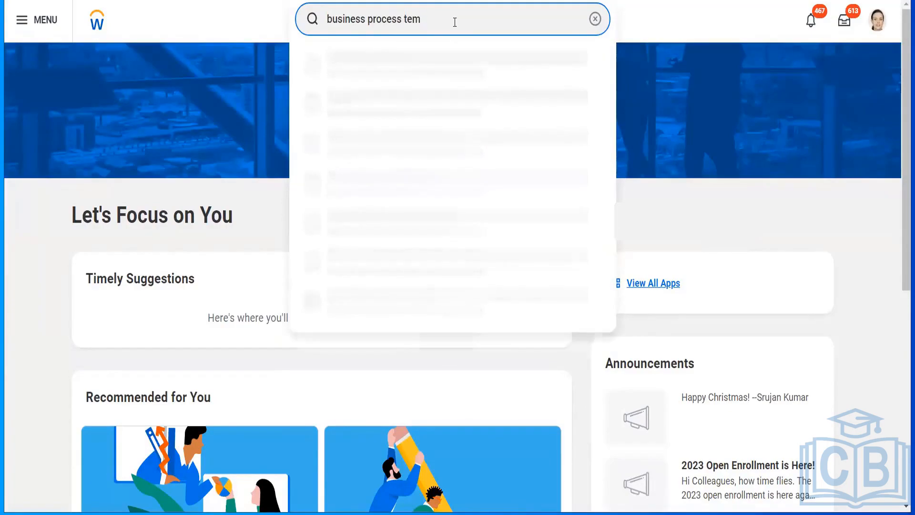
{"action": "left_click", "coordinate": [420, 64]}
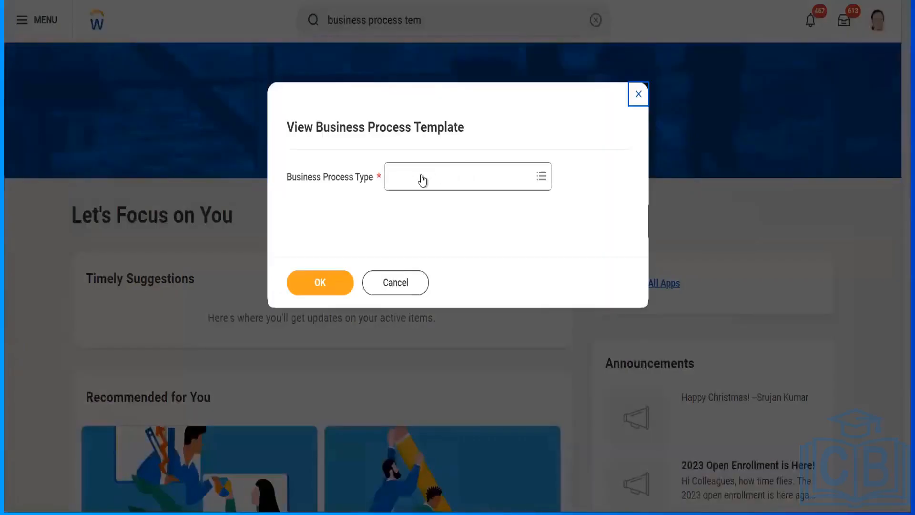
Try to find a "hire" business process type for the template view, and cancel the task.
{"action": "left_click", "coordinate": [421, 176]}
{"action": "type", "text": "hire"}
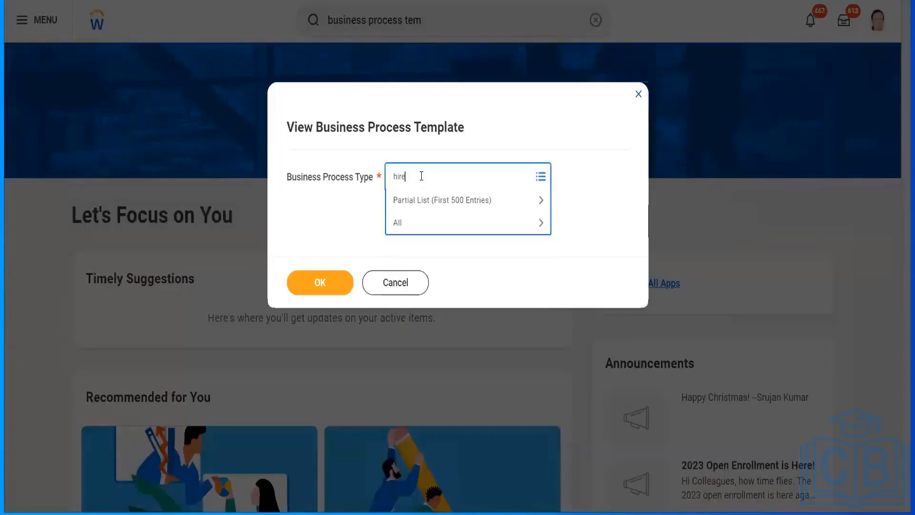
{"action": "key", "text": "Return"}
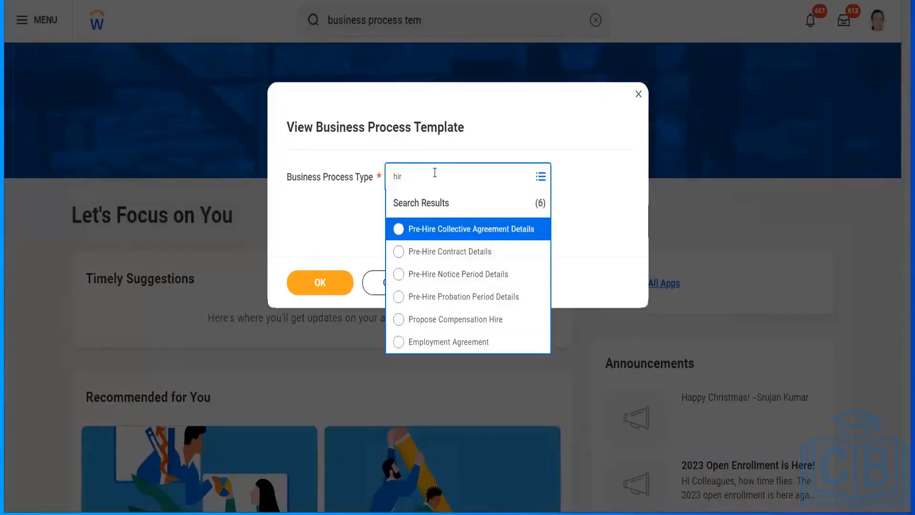
{"action": "type", "text": "hire"}
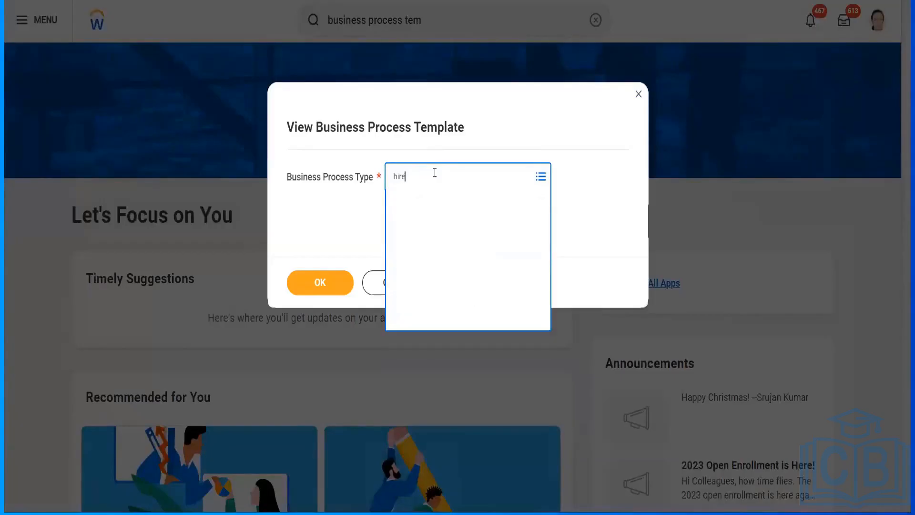
{"action": "left_click", "coordinate": [379, 284]}
{"action": "left_click", "coordinate": [380, 285]}
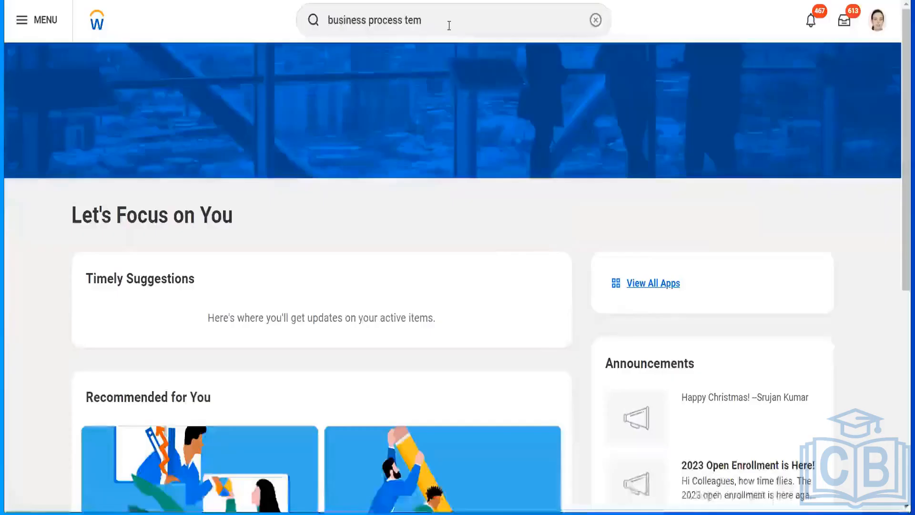
Run a general search for "hire" and show its full results page.
{"action": "left_click", "coordinate": [448, 26]}
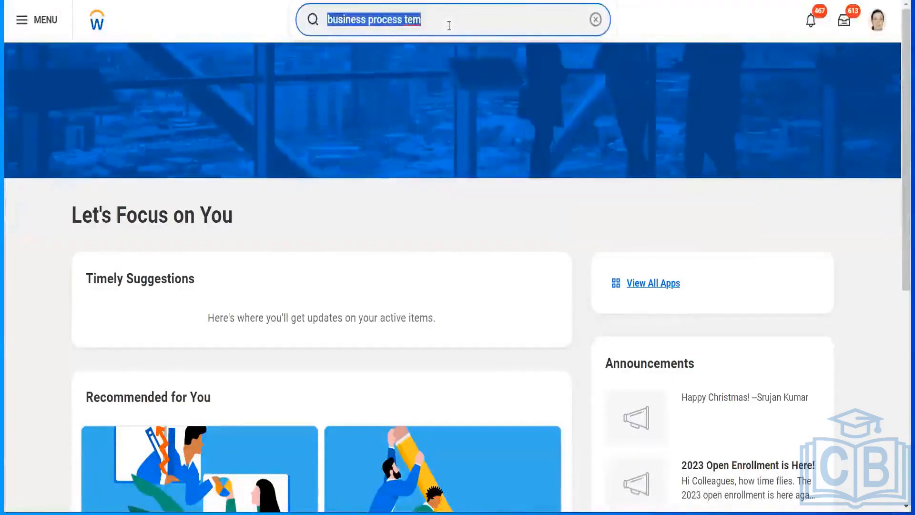
{"action": "type", "text": "hire"}
{"action": "key", "text": "Return"}
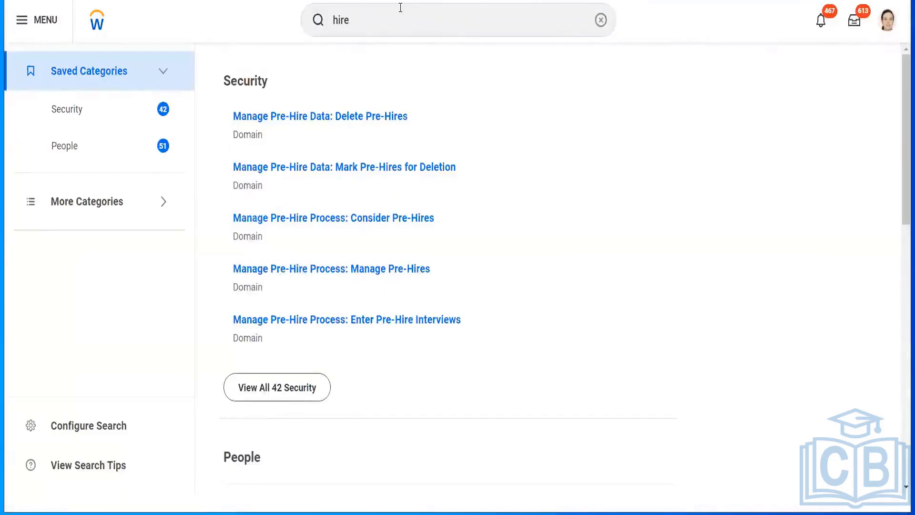
Search for "bp: hire" and open the Hire (Simplified) business process definition.
{"action": "left_click", "coordinate": [400, 7]}
{"action": "type", "text": "bp:"}
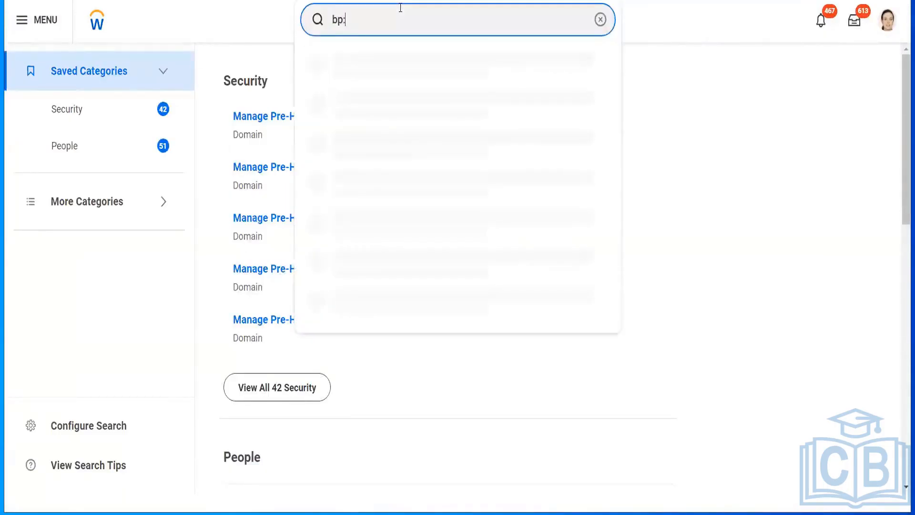
{"action": "type", "text": " hire"}
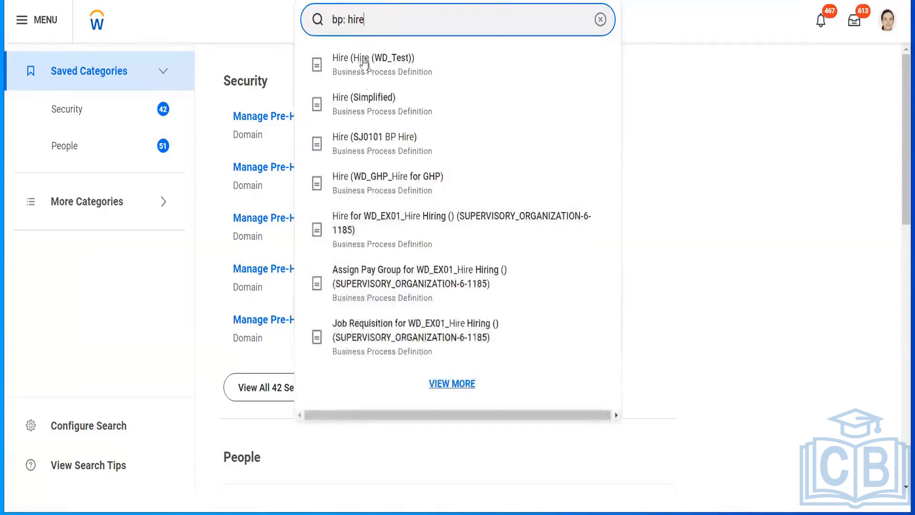
{"action": "left_click", "coordinate": [369, 109]}
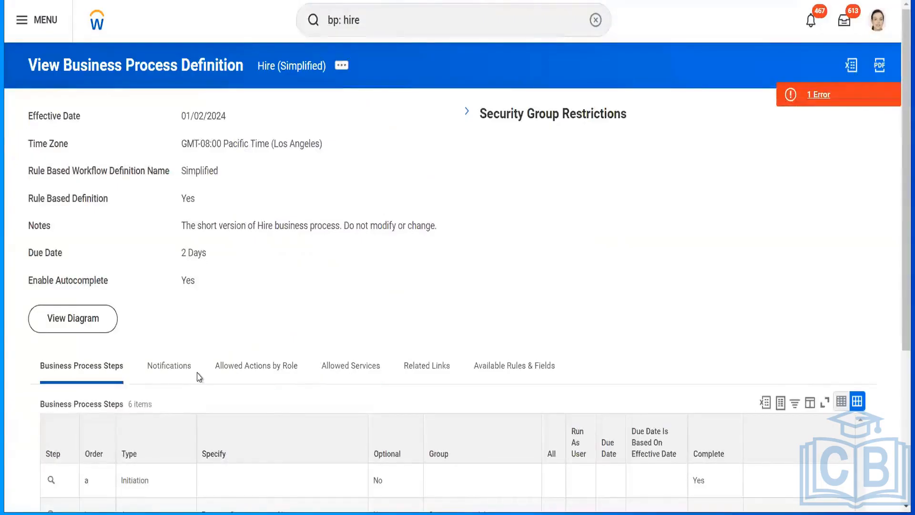
View the definition's allowed actions by role and search the Action column's filter values for "hire".
{"action": "left_click", "coordinate": [281, 371]}
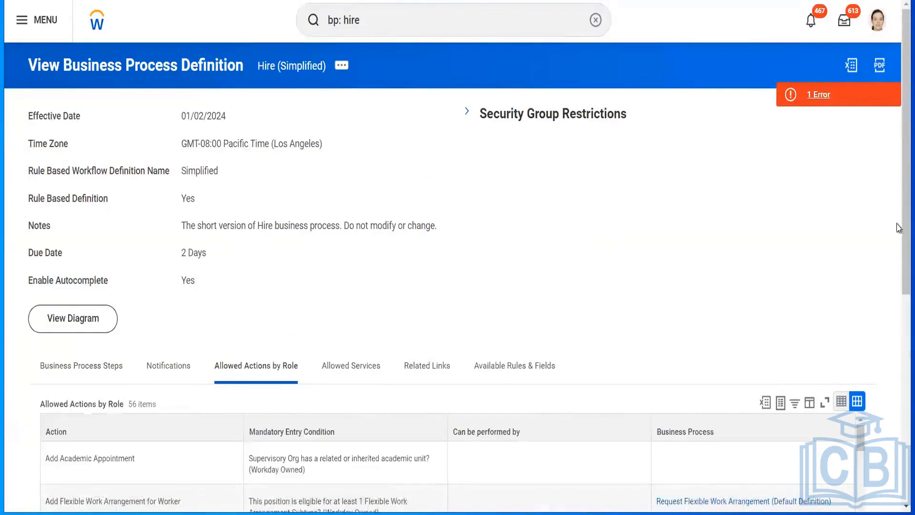
{"action": "scroll", "coordinate": [898, 227], "scroll_direction": "down", "scroll_amount": 5}
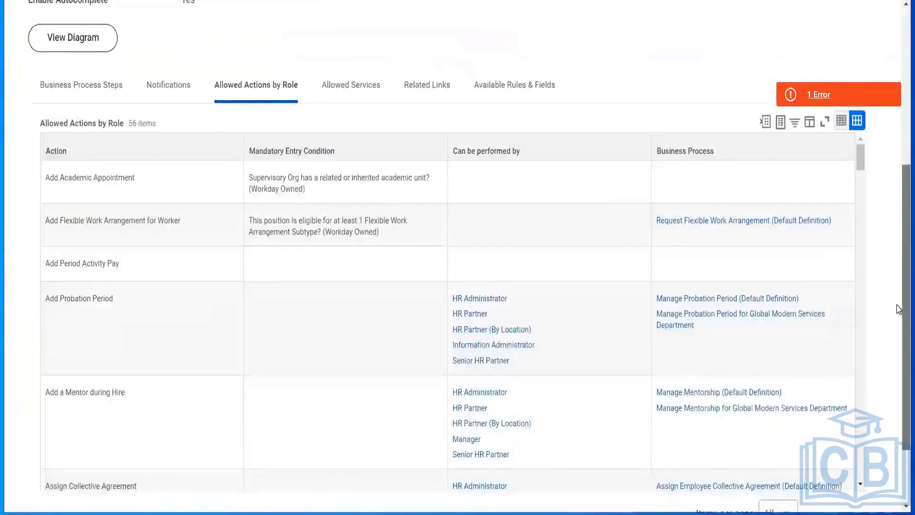
{"action": "scroll", "coordinate": [898, 309], "scroll_direction": "down", "scroll_amount": 1}
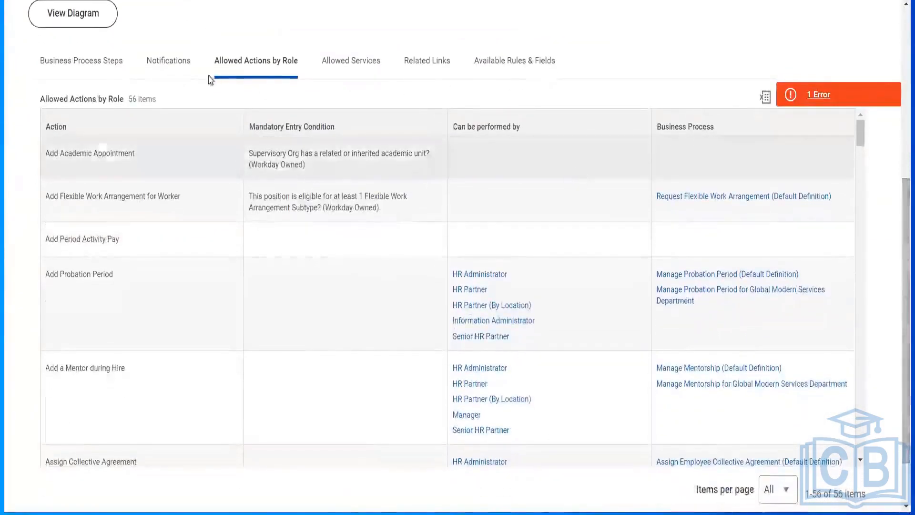
{"action": "left_click", "coordinate": [151, 123]}
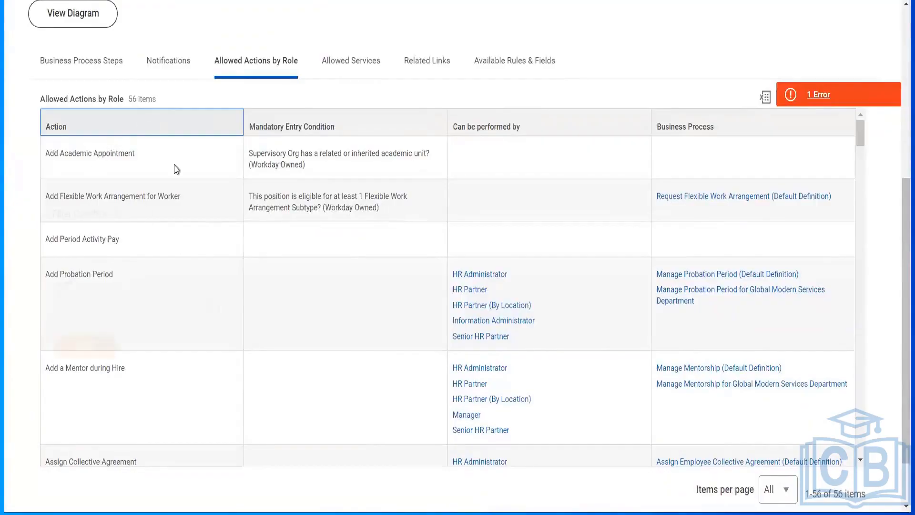
{"action": "left_click", "coordinate": [85, 302]}
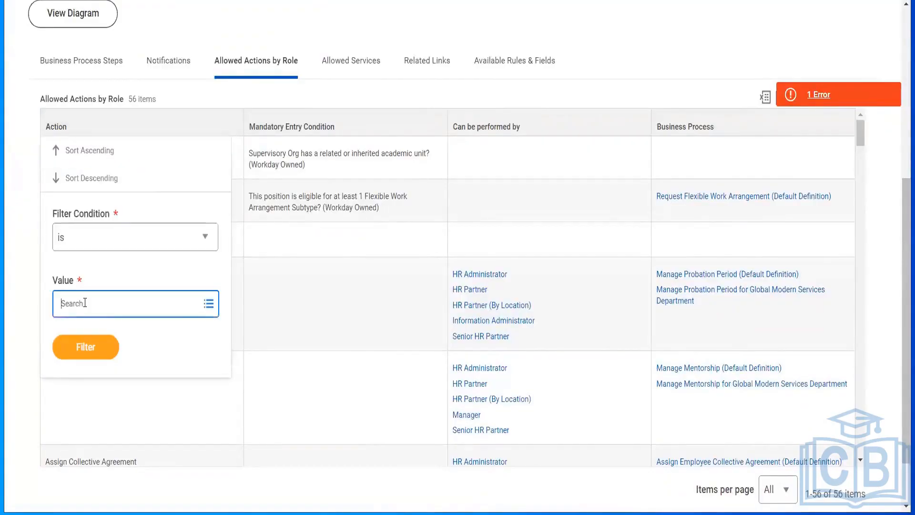
{"action": "type", "text": "hire"}
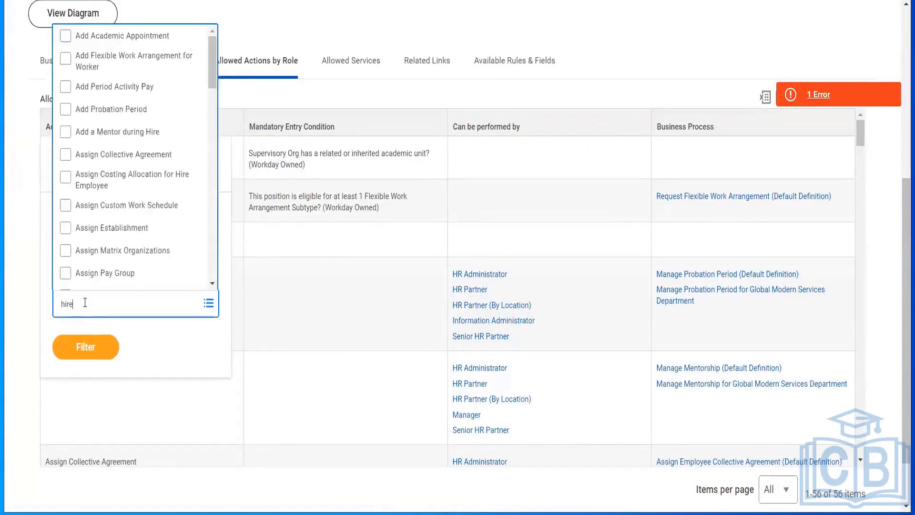
{"action": "key", "text": "Return"}
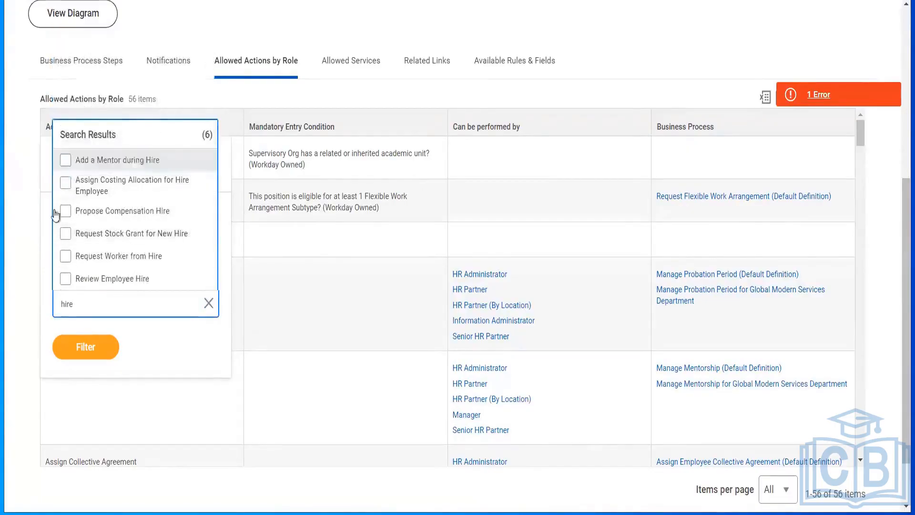
{"action": "left_click", "coordinate": [675, 111]}
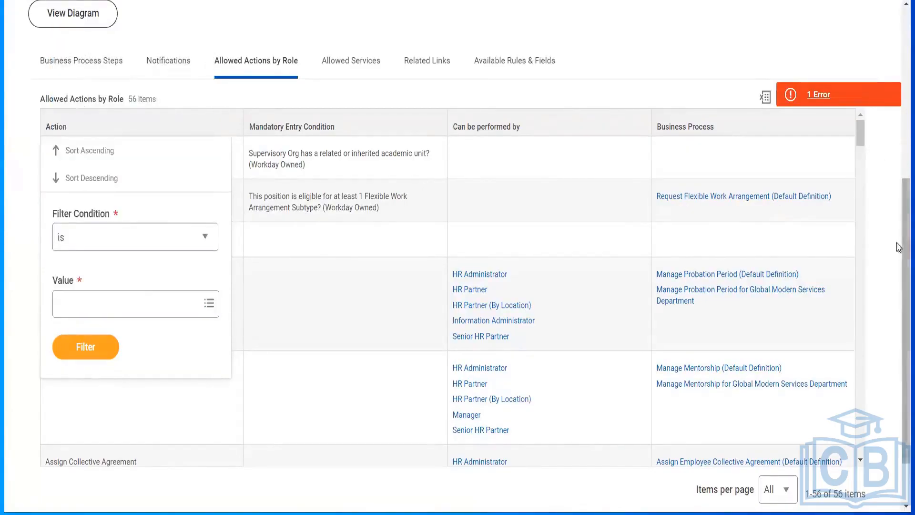
Search for "sup: ankitha" and open the Ankitha Corporation Department supervisory organization.
{"action": "scroll", "coordinate": [901, 221], "scroll_direction": "up", "scroll_amount": 6}
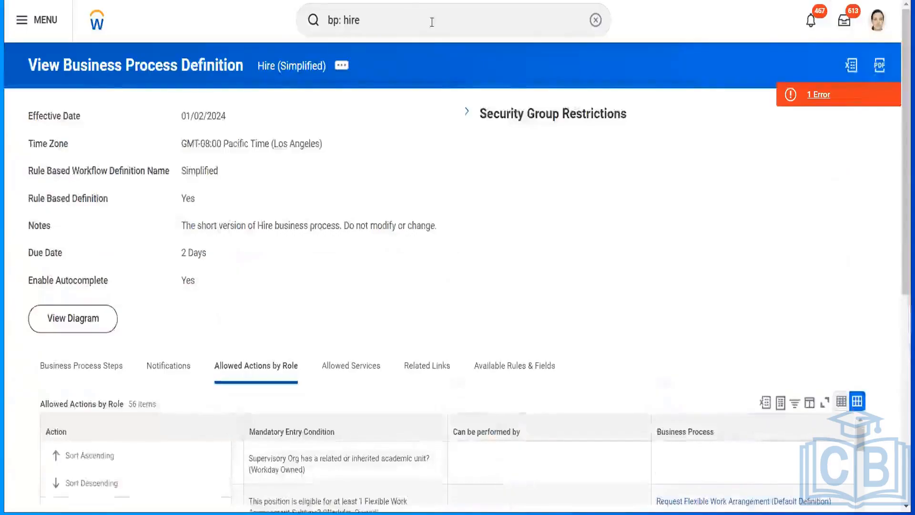
{"action": "left_click", "coordinate": [432, 22]}
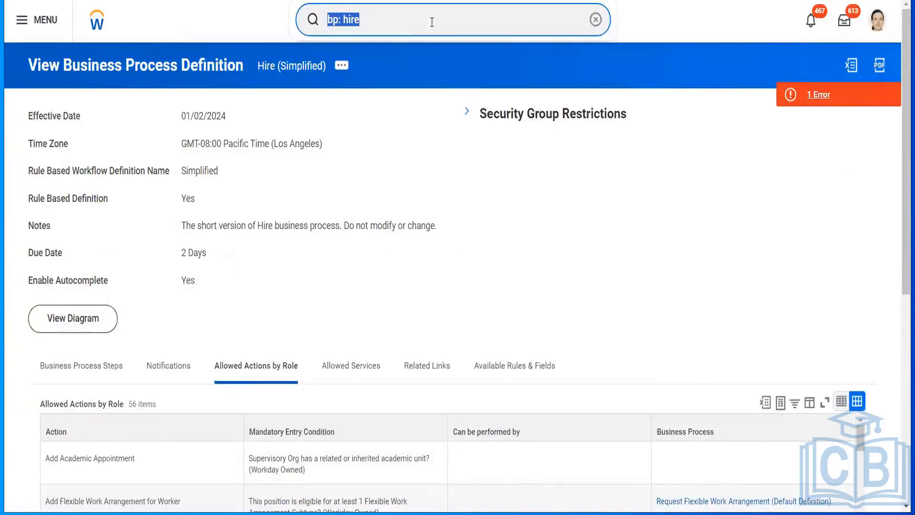
{"action": "type", "text": "a"}
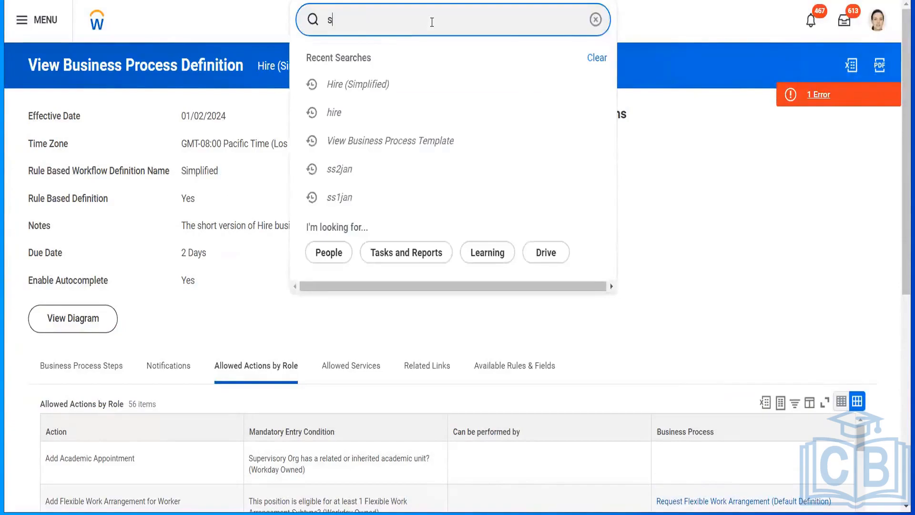
{"action": "type", "text": "up: ani"}
{"action": "key", "text": "BackSpace"}
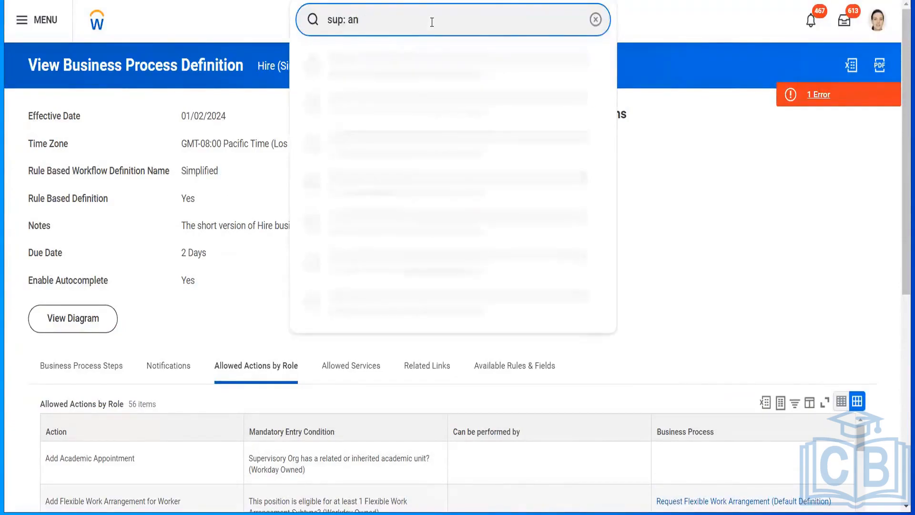
{"action": "type", "text": "kitha"}
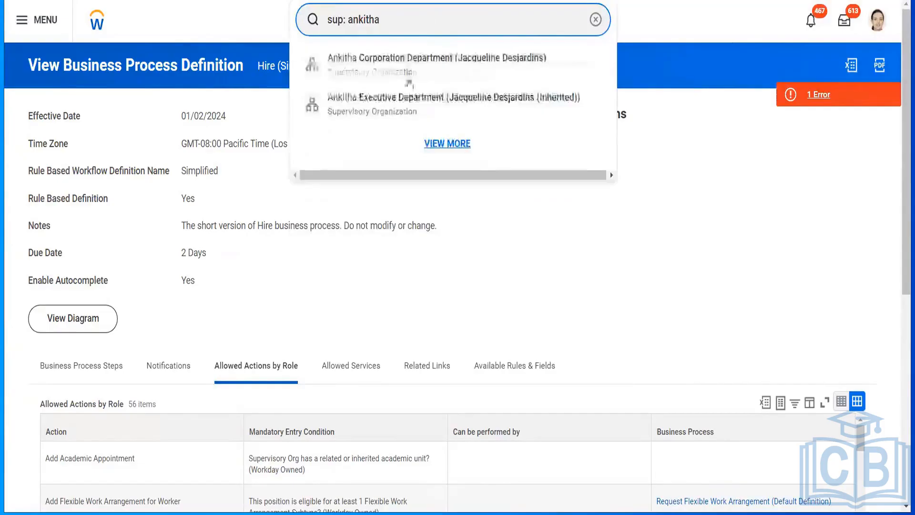
{"action": "left_click", "coordinate": [409, 85]}
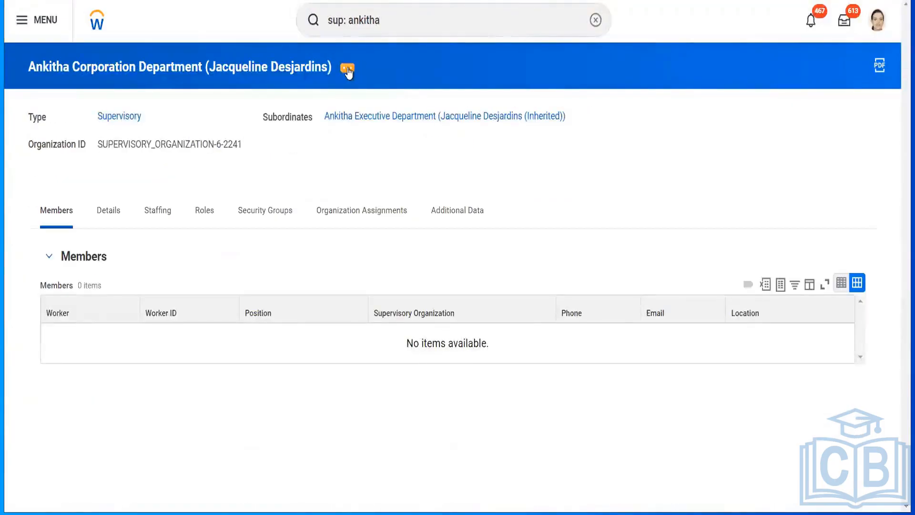
Run the Business Process Definitions for Business Object report for the Ankitha Corporation Department.
{"action": "left_click", "coordinate": [347, 69]}
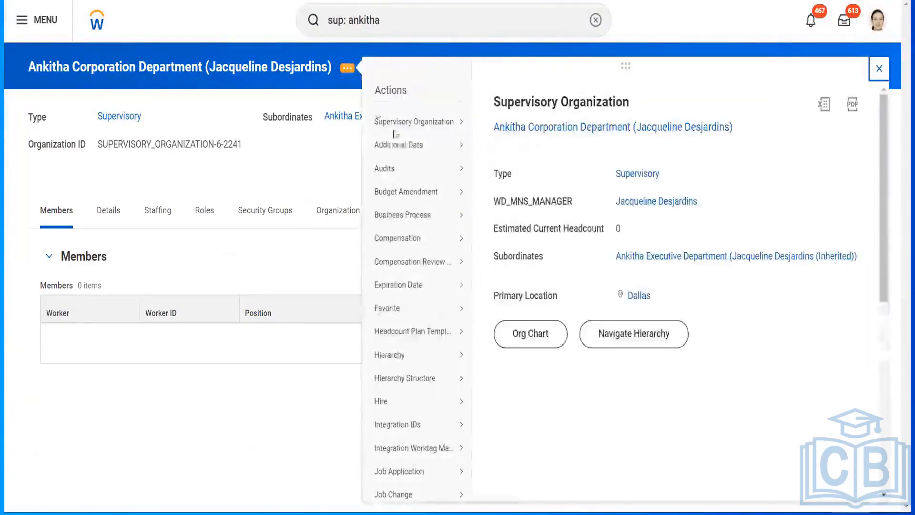
{"action": "mouse_move", "coordinate": [401, 166]}
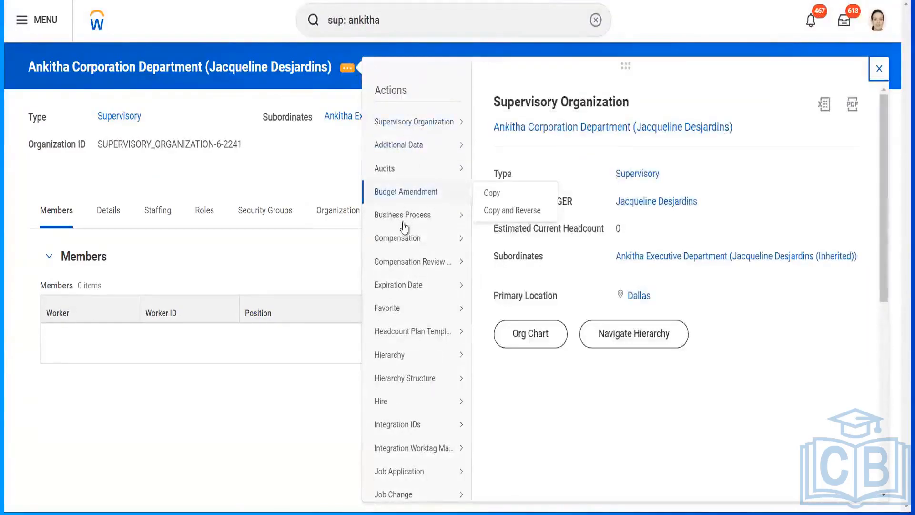
{"action": "mouse_move", "coordinate": [403, 217]}
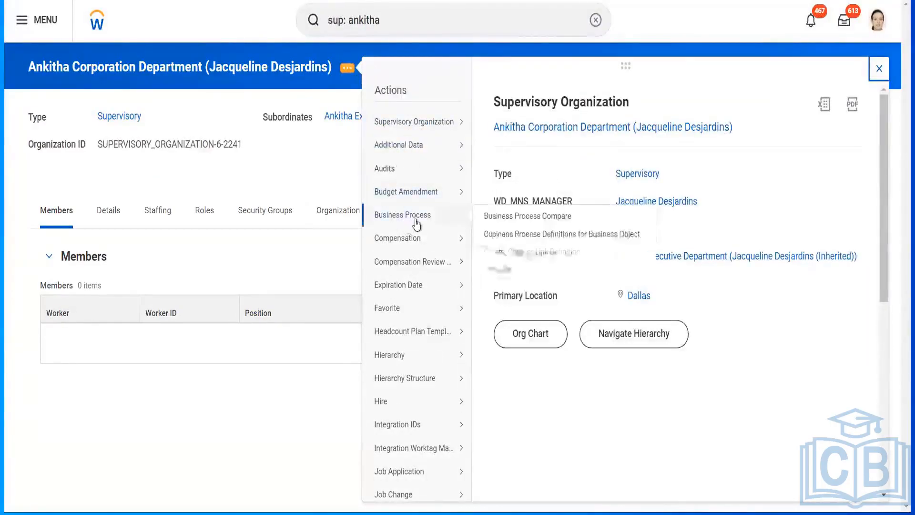
{"action": "left_click", "coordinate": [519, 234]}
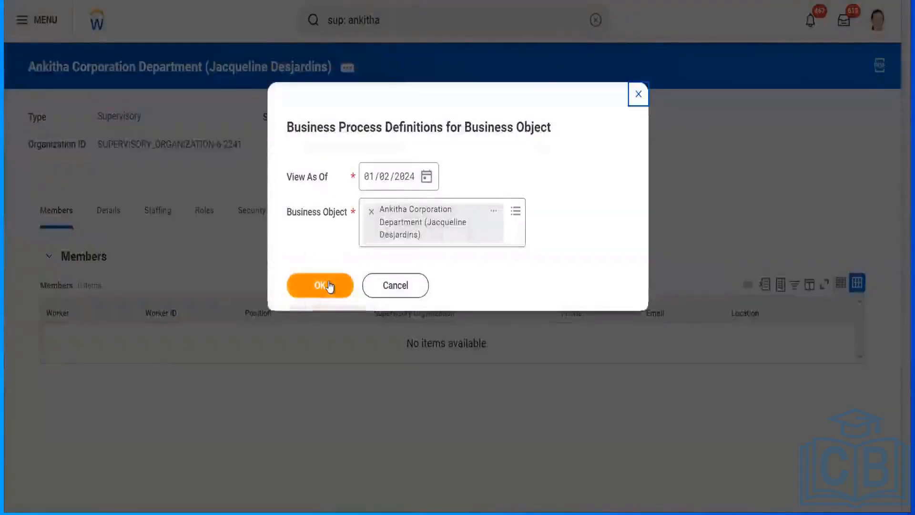
{"action": "left_click", "coordinate": [329, 285]}
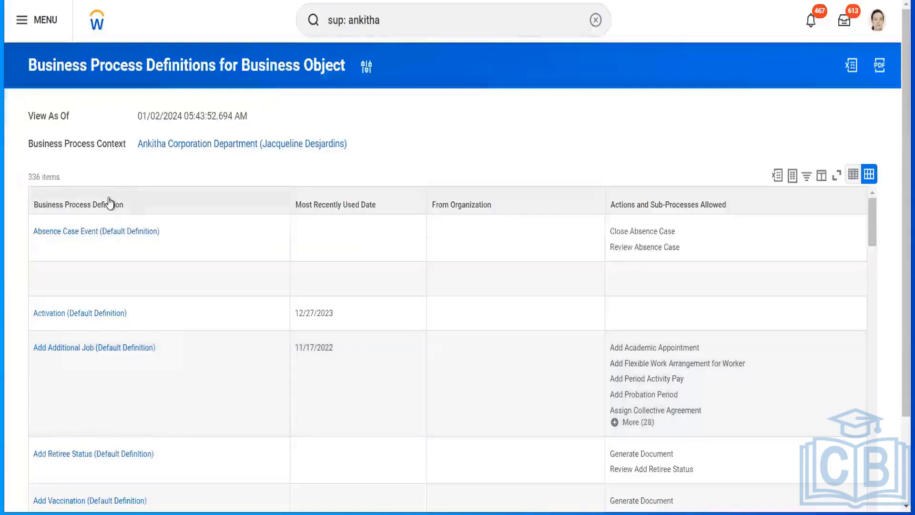
Filter the Business Process Definition column to the Hire definition for Ankitha Corporation Department, finding it by searching "hire".
{"action": "left_click", "coordinate": [110, 203]}
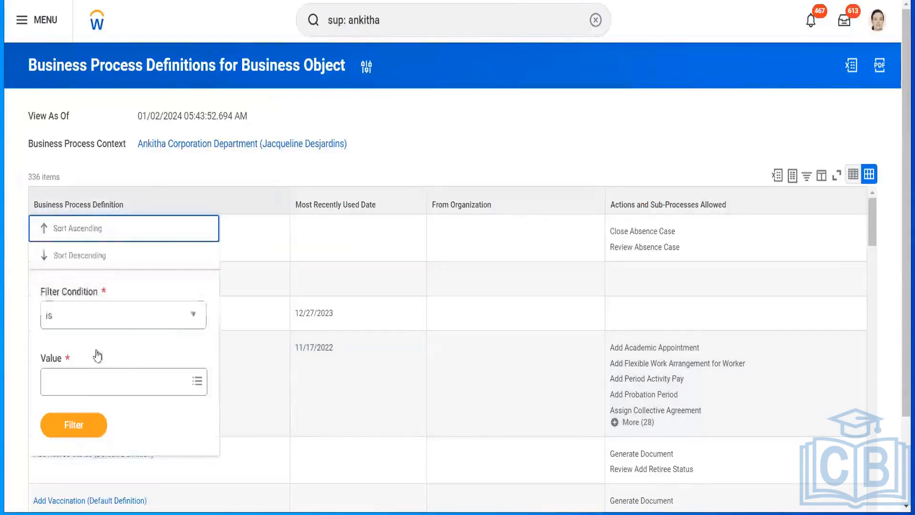
{"action": "left_click", "coordinate": [79, 380]}
{"action": "type", "text": "hire"}
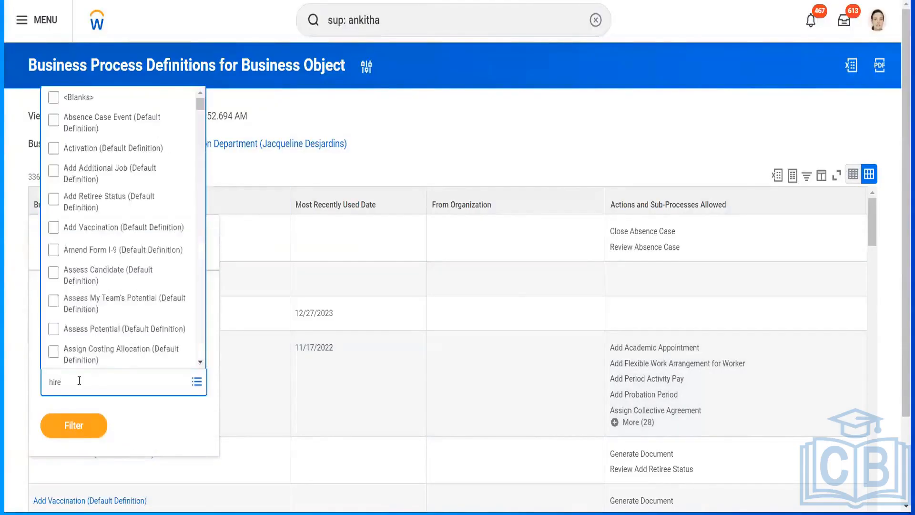
{"action": "key", "text": "Return"}
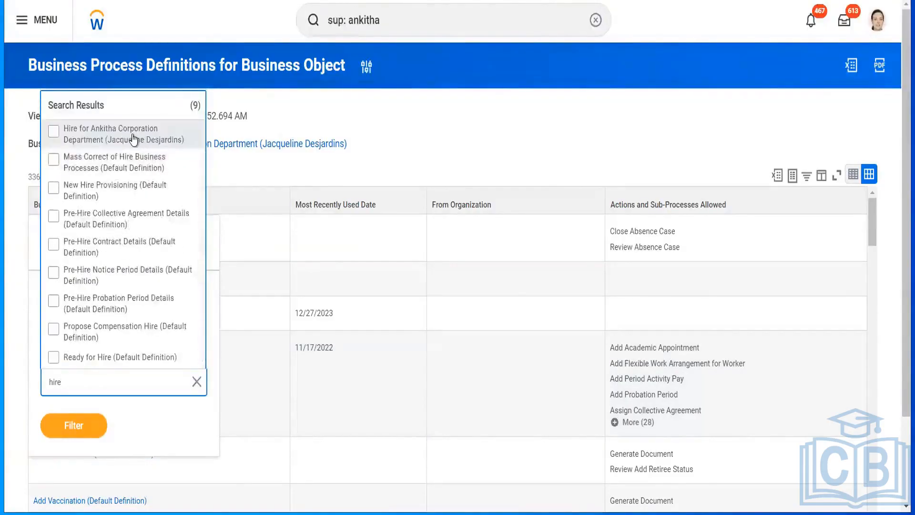
{"action": "left_click", "coordinate": [134, 139]}
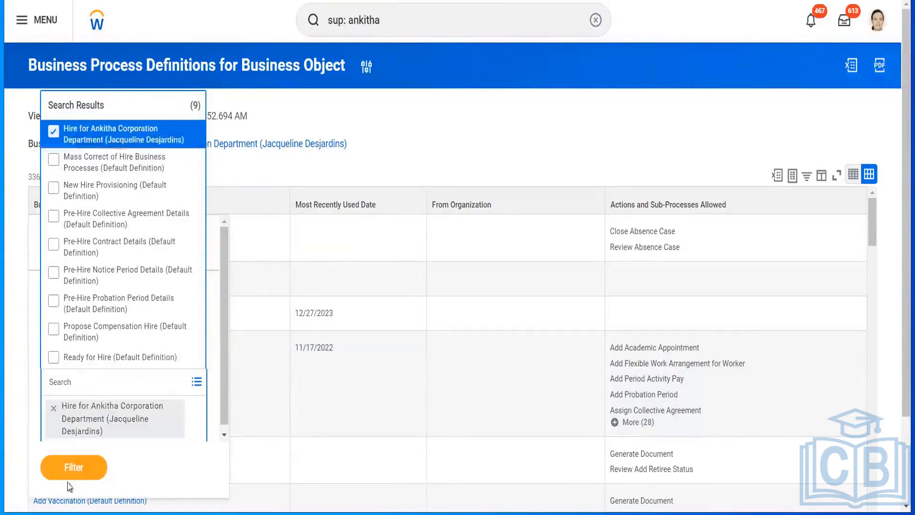
{"action": "left_click", "coordinate": [85, 475]}
{"action": "left_click", "coordinate": [81, 455]}
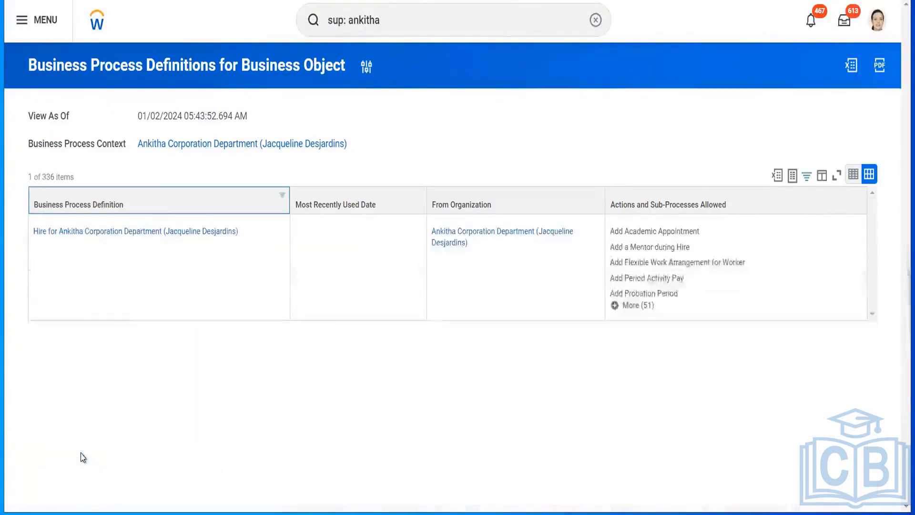
Open the Hire definition for Ankitha Corporation Department and inactivate it, removing that department as business object.
{"action": "left_click", "coordinate": [141, 234]}
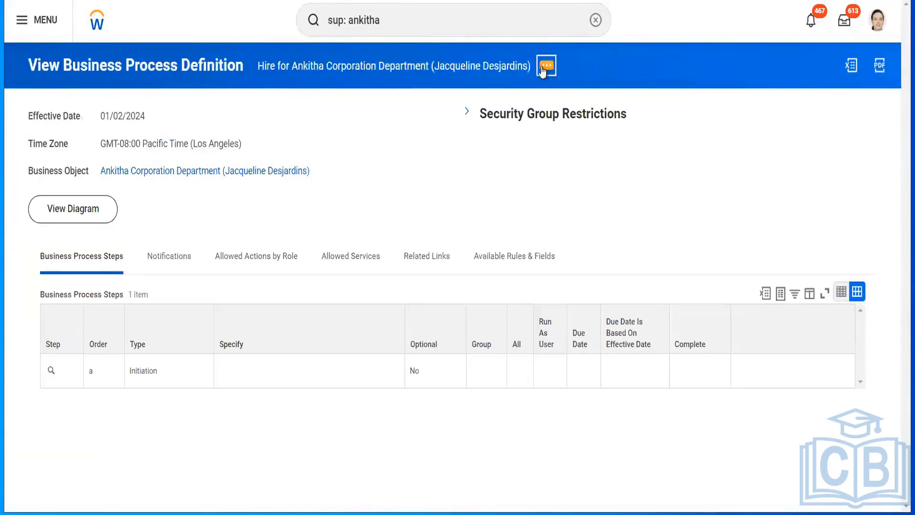
{"action": "left_click", "coordinate": [543, 69]}
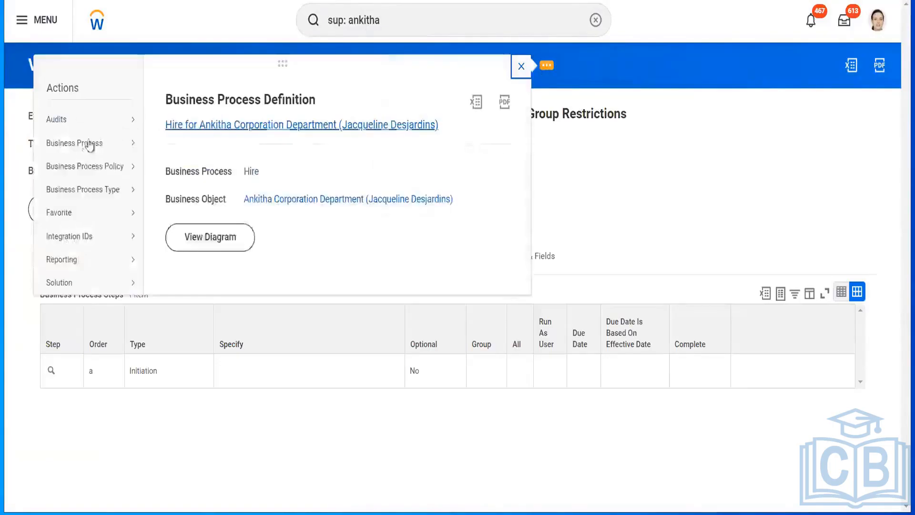
{"action": "mouse_move", "coordinate": [90, 145]}
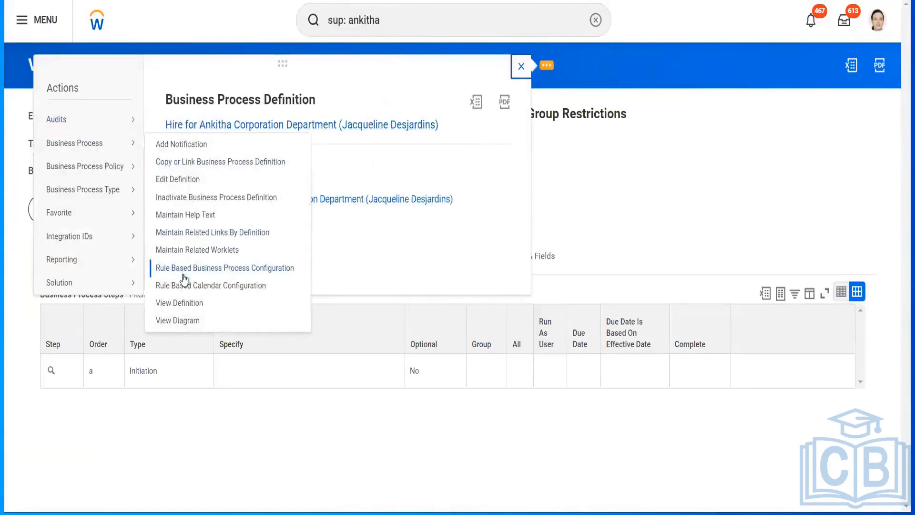
{"action": "left_click", "coordinate": [176, 199]}
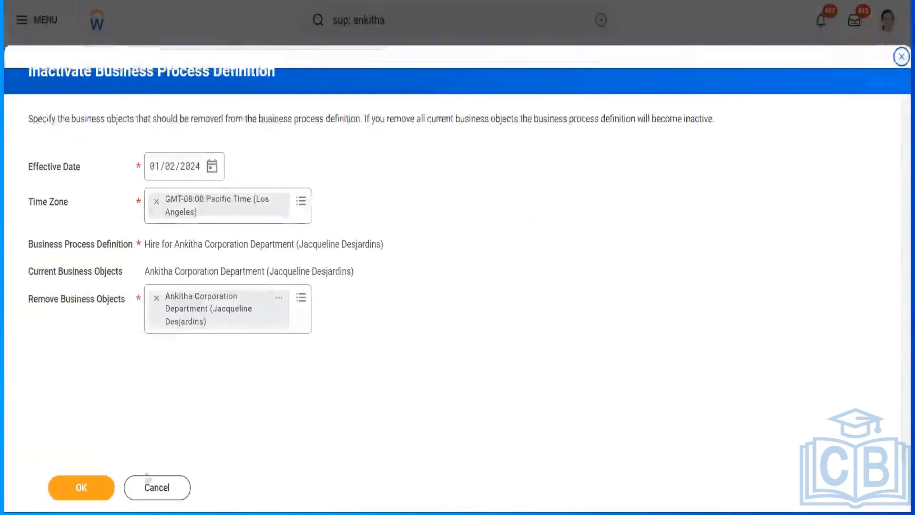
{"action": "left_click", "coordinate": [98, 488]}
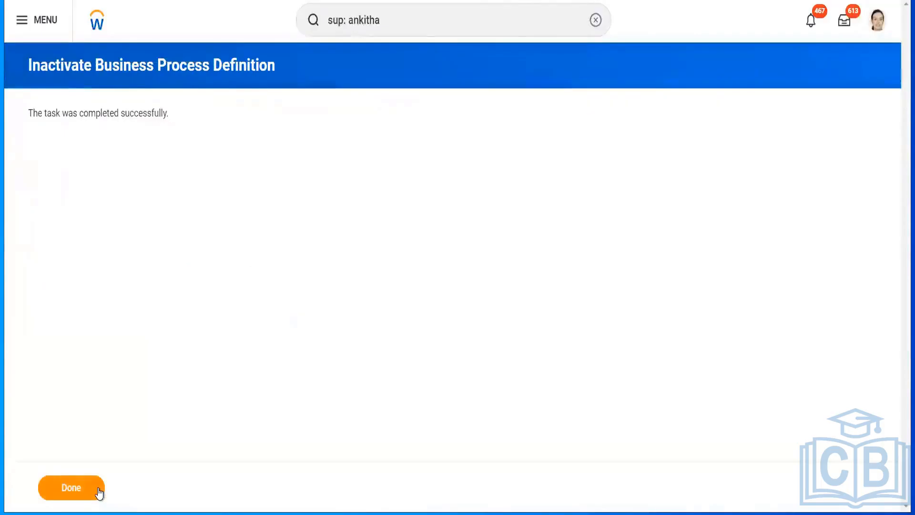
{"action": "left_click", "coordinate": [97, 490]}
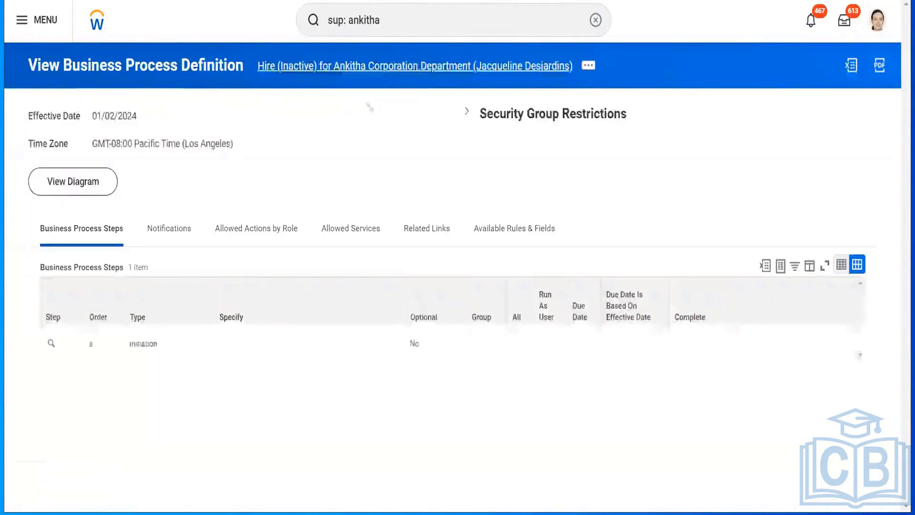
Rerun the "sup: ankitha" search and open the Ankitha Corporation Department supervisory organization.
{"action": "left_click", "coordinate": [414, 26]}
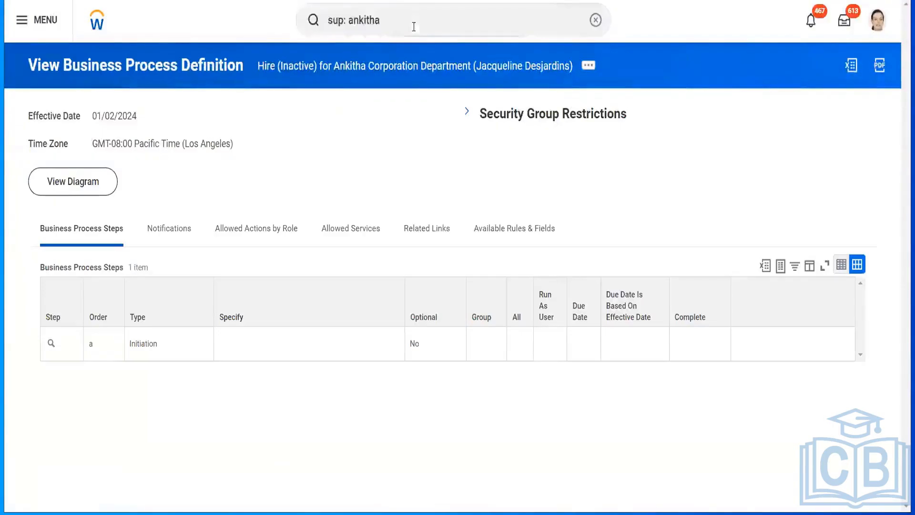
{"action": "key", "text": "Return"}
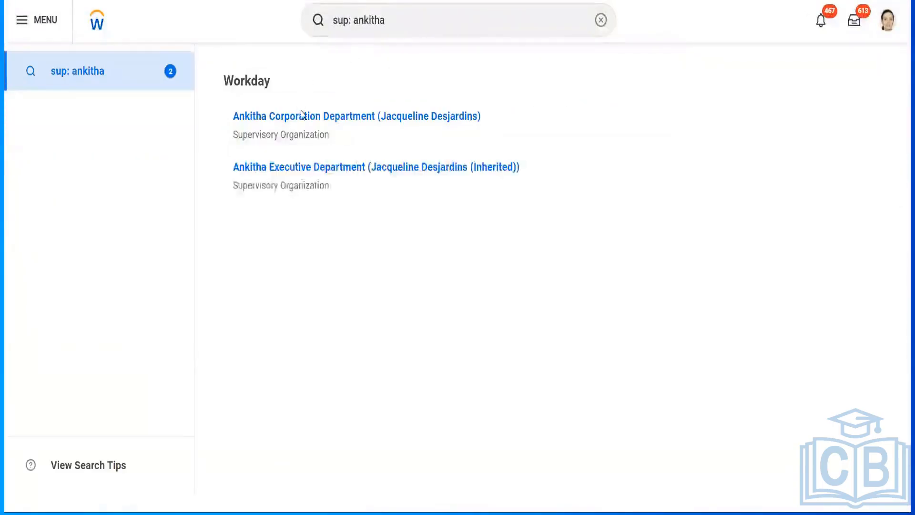
{"action": "left_click", "coordinate": [302, 116]}
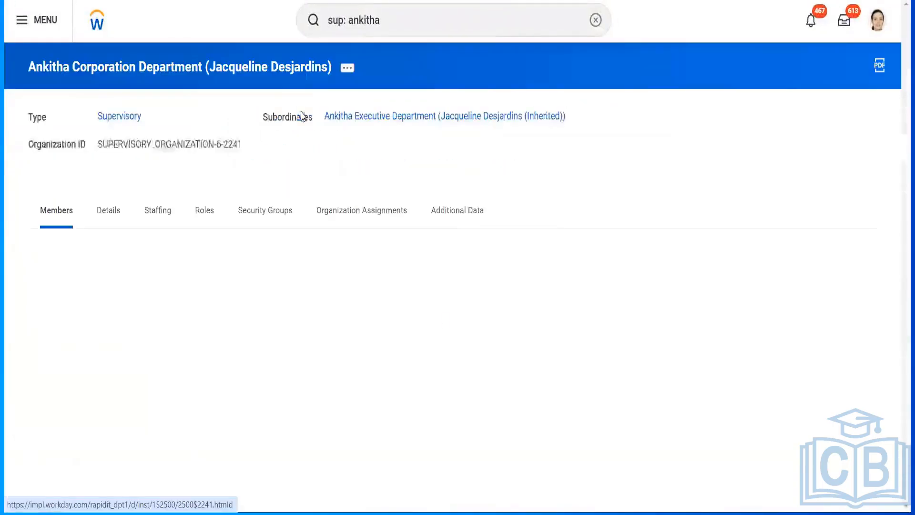
List the business process definitions that apply to the Ankitha Corporation Department business object.
{"action": "left_click", "coordinate": [345, 68]}
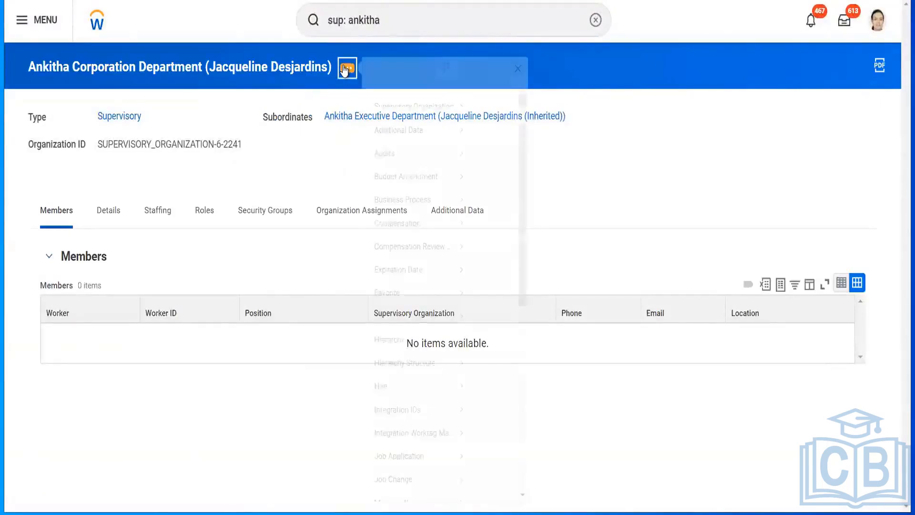
{"action": "mouse_move", "coordinate": [408, 192]}
{"action": "mouse_move", "coordinate": [410, 218]}
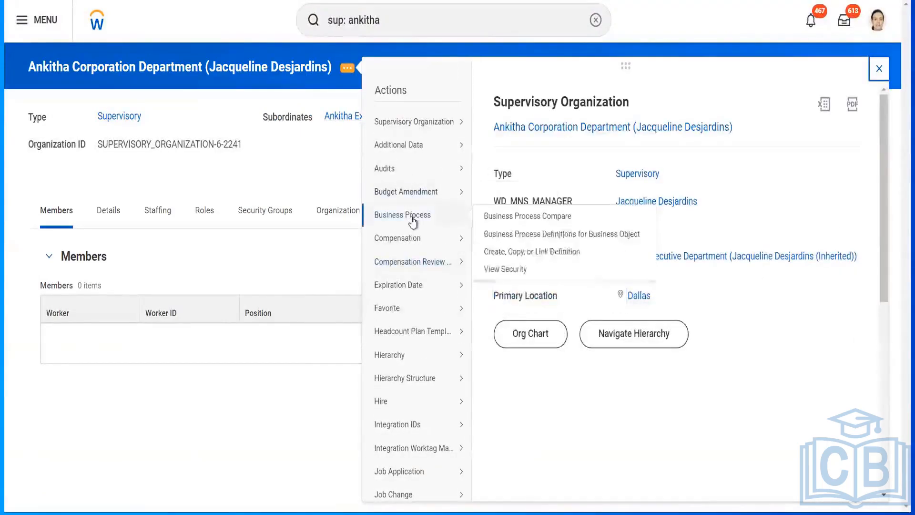
{"action": "left_click", "coordinate": [534, 237]}
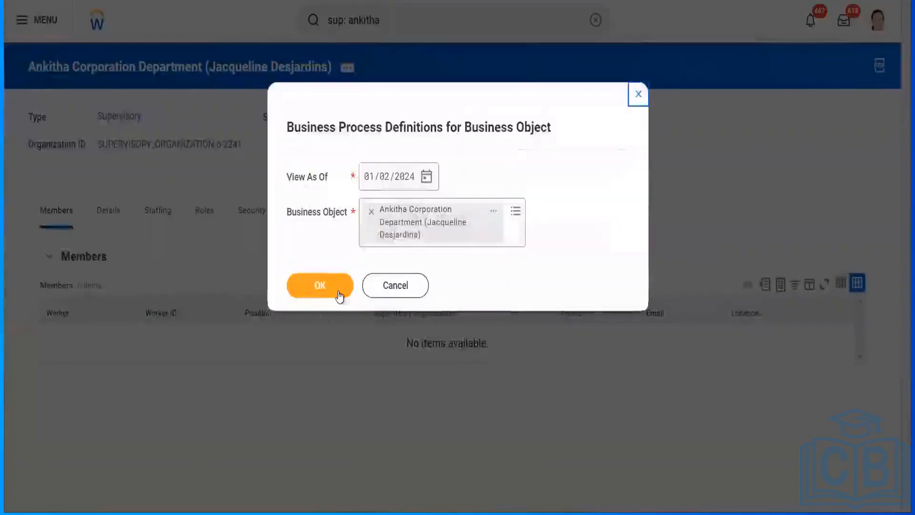
{"action": "left_click", "coordinate": [320, 286]}
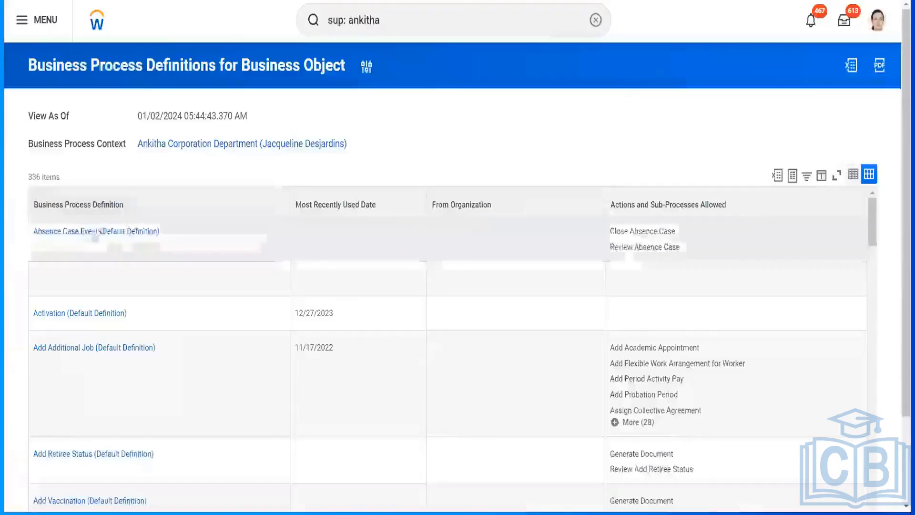
Filter the definitions to Hire (Default Definition) by searching "hire", and open that definition in a new browser tab.
{"action": "left_click", "coordinate": [69, 208]}
{"action": "left_click", "coordinate": [75, 379]}
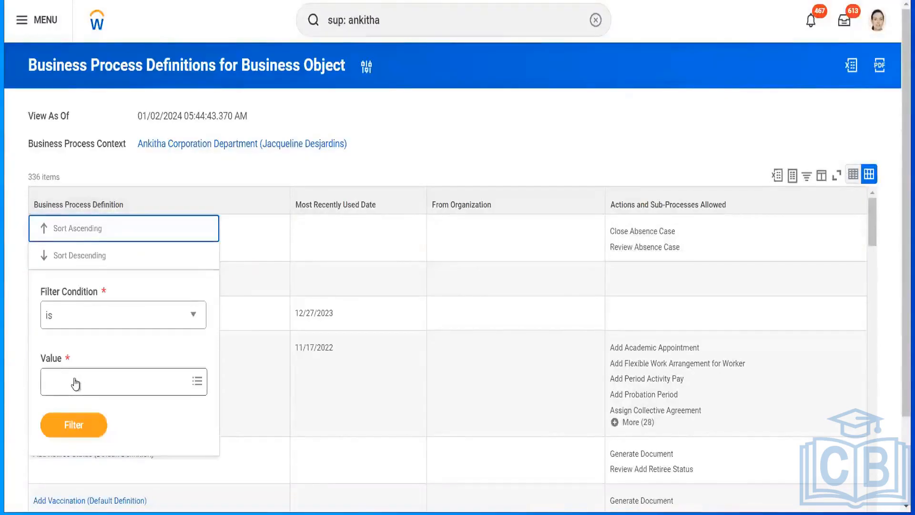
{"action": "type", "text": "hire"}
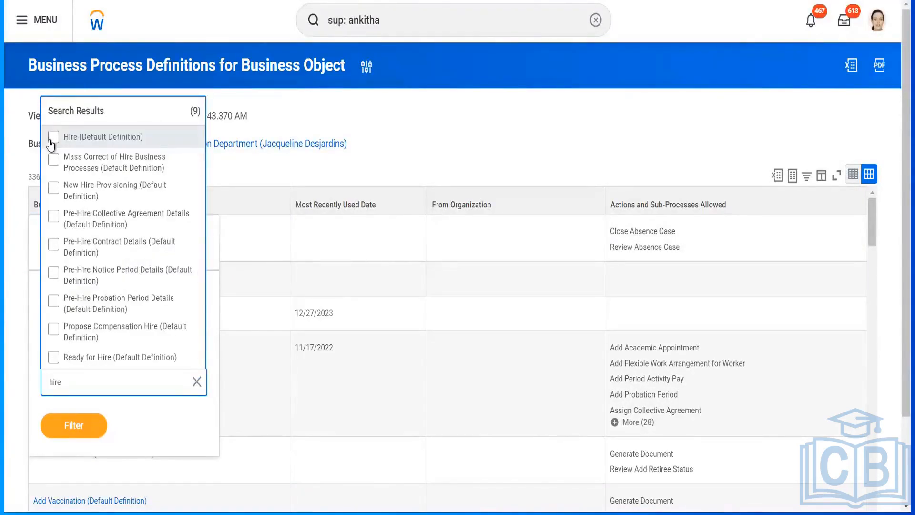
{"action": "left_click", "coordinate": [52, 139]}
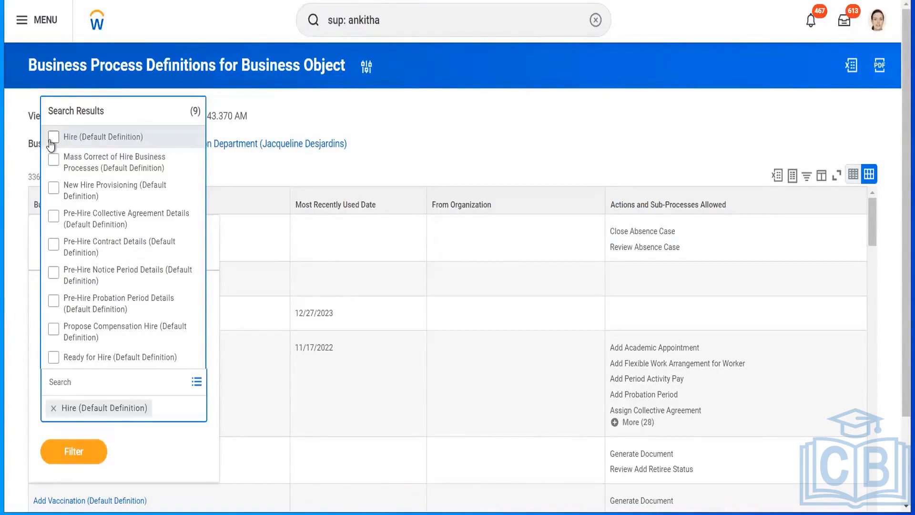
{"action": "left_click", "coordinate": [79, 456]}
{"action": "left_click", "coordinate": [74, 425]}
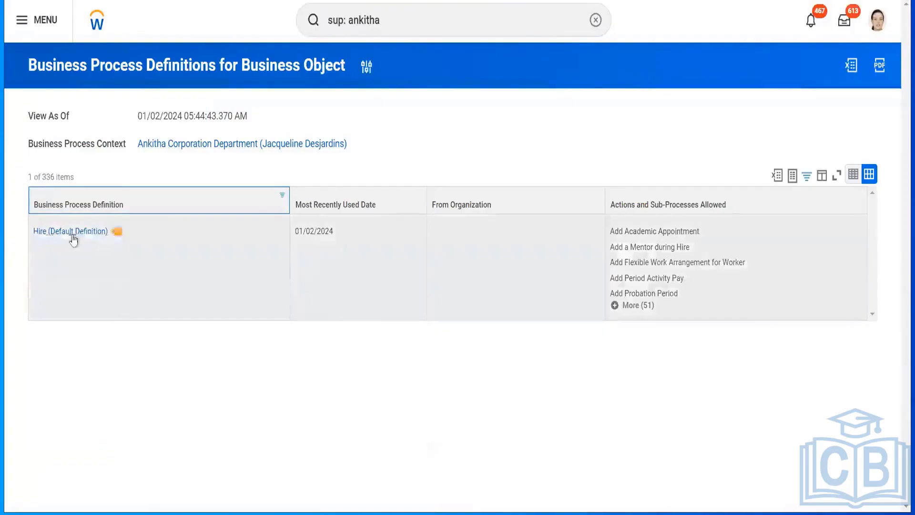
{"action": "right_click", "coordinate": [66, 237]}
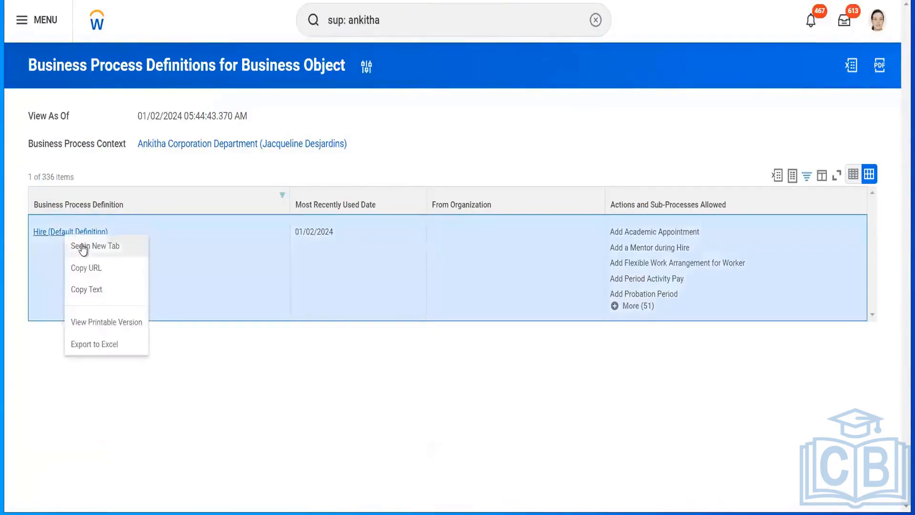
{"action": "left_click", "coordinate": [83, 246]}
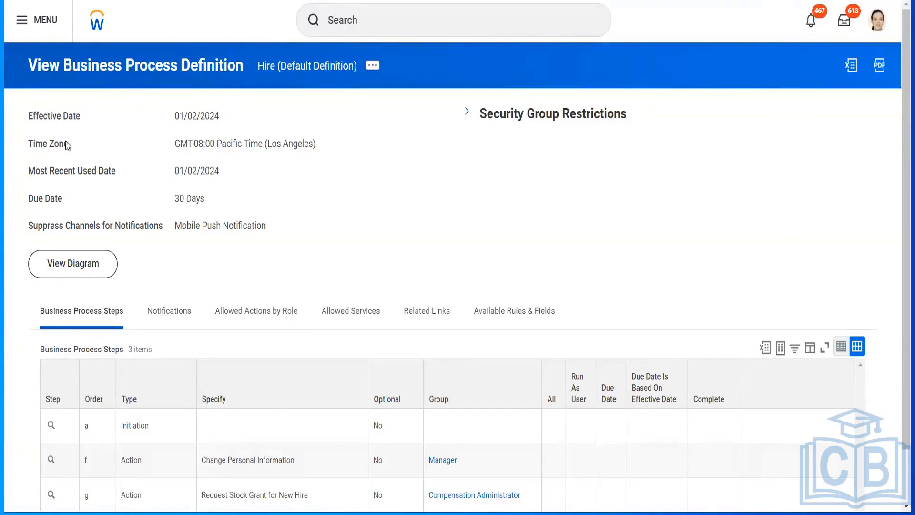
Examine the Hire (Default Definition) header details and its table of business process steps.
{"action": "left_click", "coordinate": [282, 324]}
{"action": "left_click_drag", "start_coordinate": [896, 131], "coordinate": [902, 78]}
{"action": "left_click", "coordinate": [358, 20]}
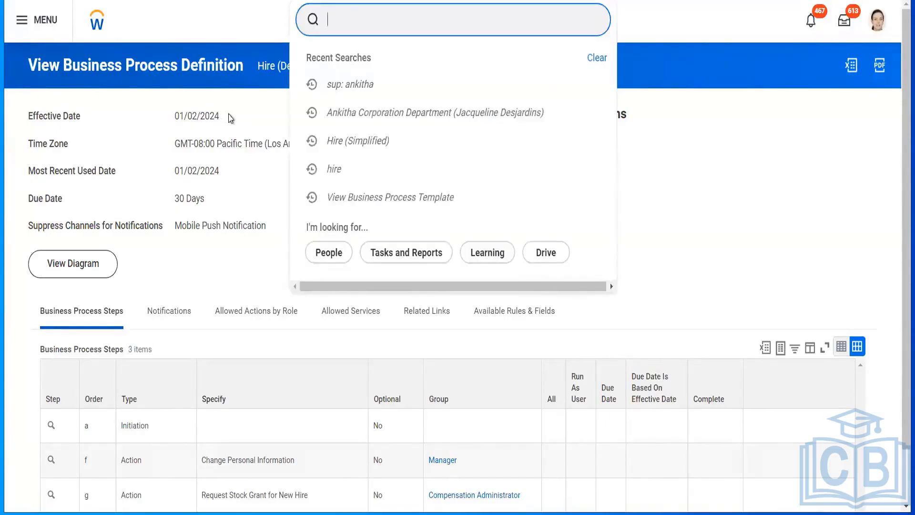
{"action": "left_click", "coordinate": [262, 118]}
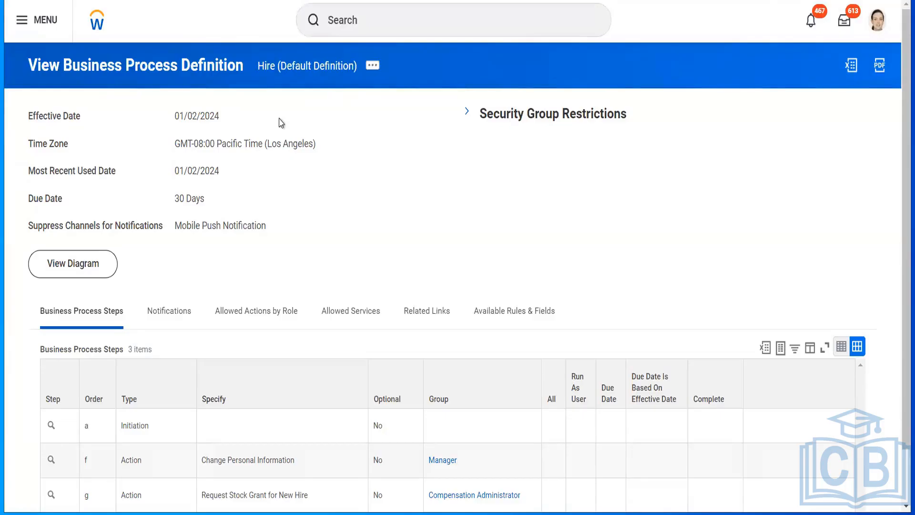
{"action": "left_click_drag", "start_coordinate": [903, 104], "coordinate": [893, 218]}
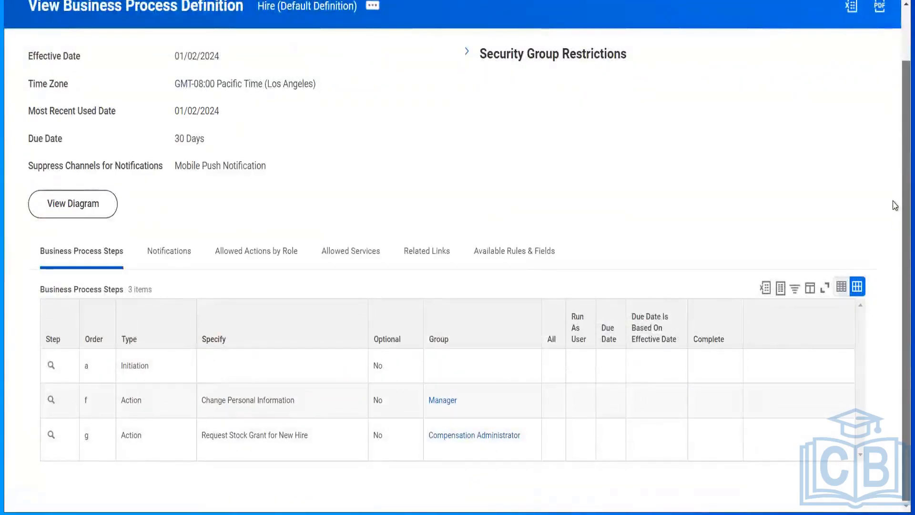
{"action": "scroll", "coordinate": [894, 205], "scroll_direction": "up", "scroll_amount": 2}
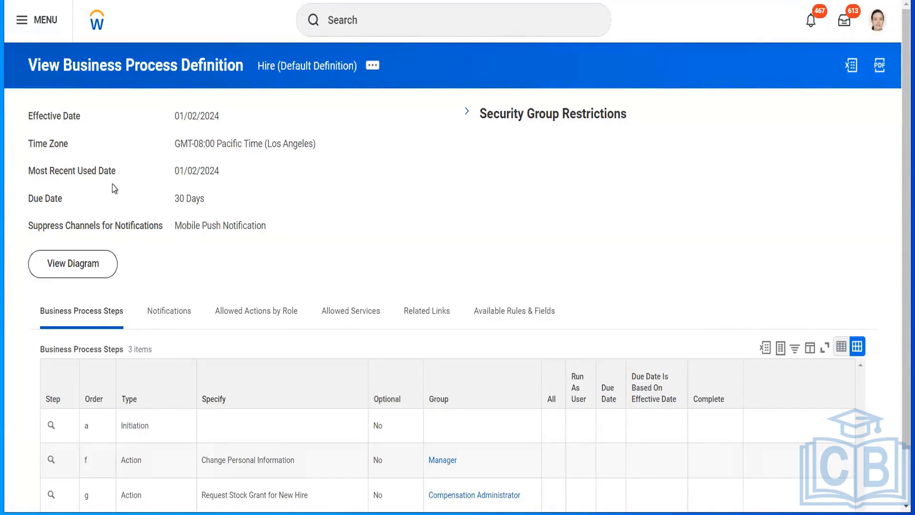
{"action": "left_click", "coordinate": [109, 253]}
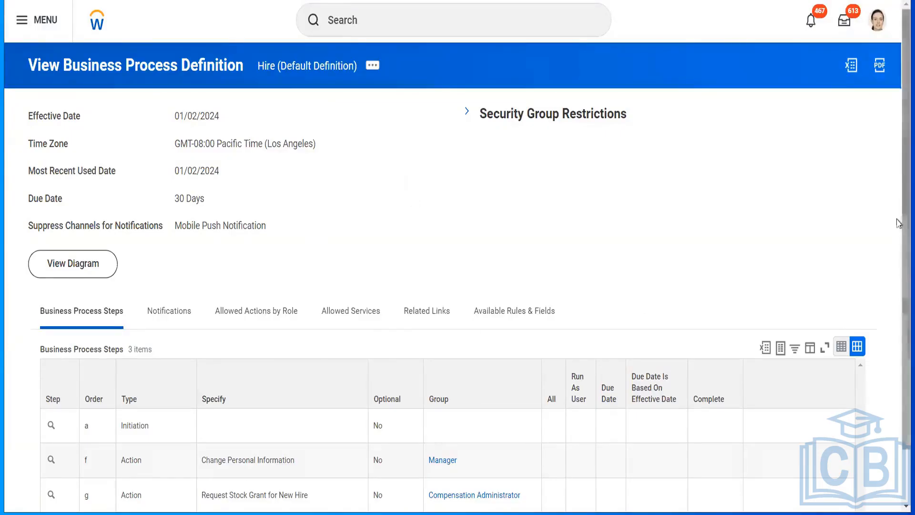
{"action": "scroll", "coordinate": [898, 220], "scroll_direction": "down", "scroll_amount": 2}
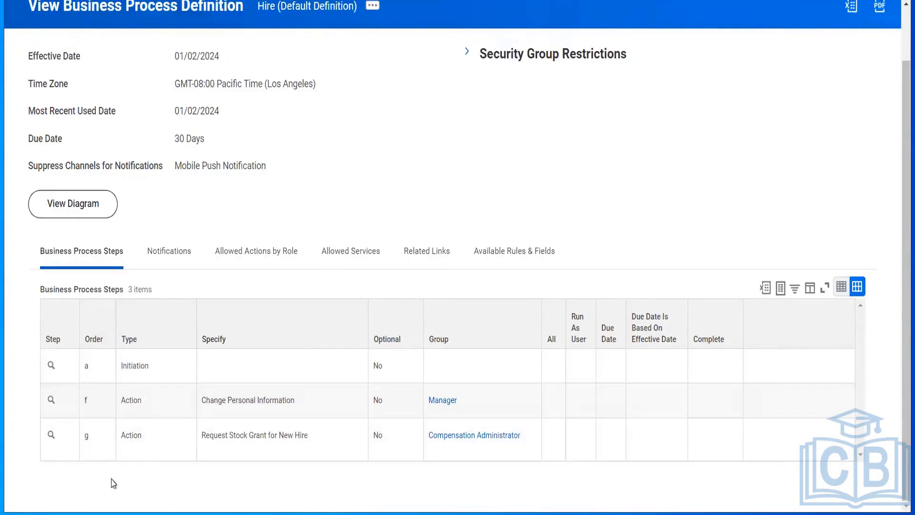
View the workflow diagram of Hire (Default Definition) and return to the definition page.
{"action": "left_click", "coordinate": [85, 205]}
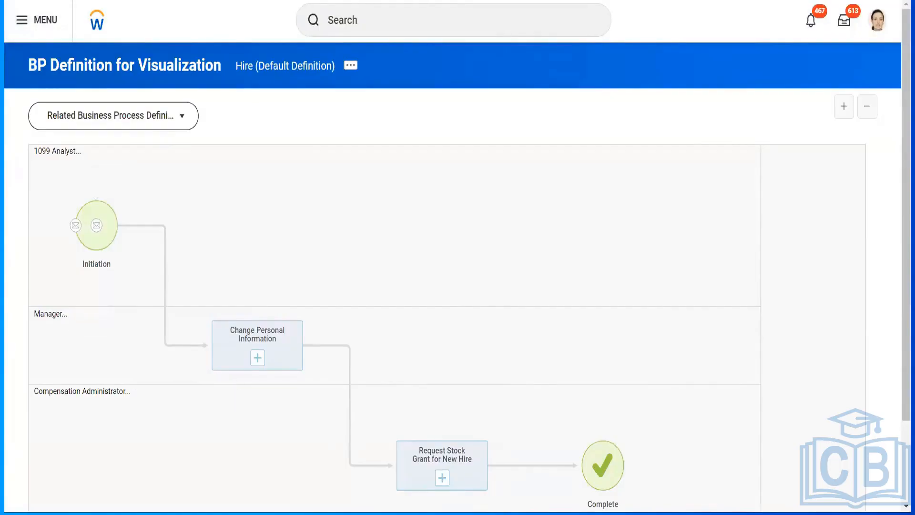
{"action": "left_click", "coordinate": [253, 75]}
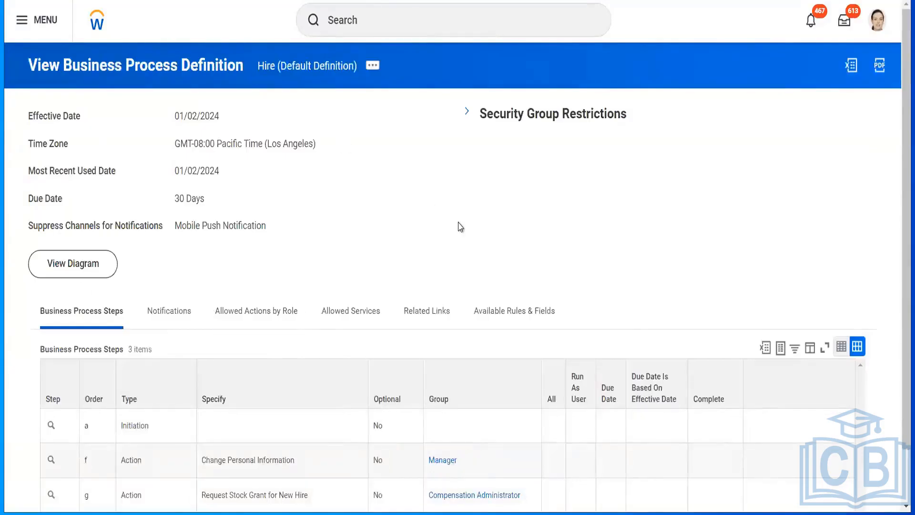
Expand Security Group Restrictions, examine the full list of initiating security groups, and collapse the section.
{"action": "left_click", "coordinate": [467, 113]}
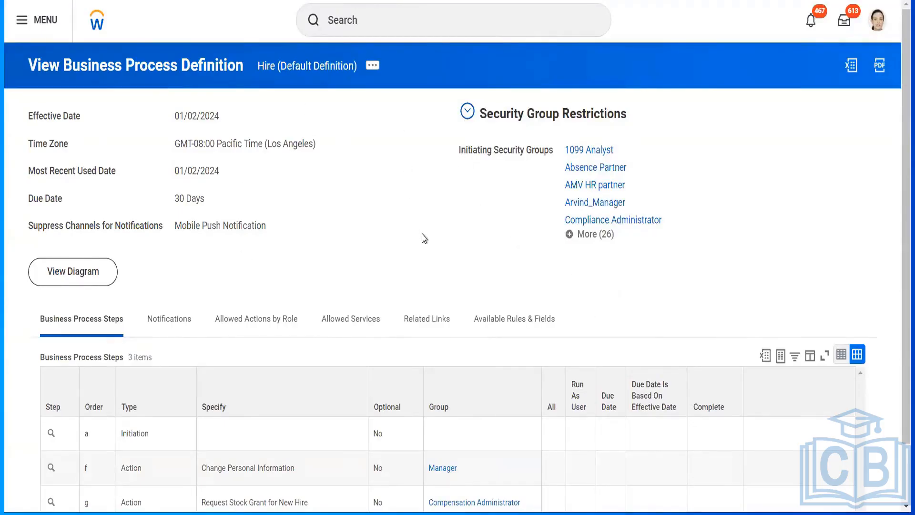
{"action": "left_click", "coordinate": [601, 235]}
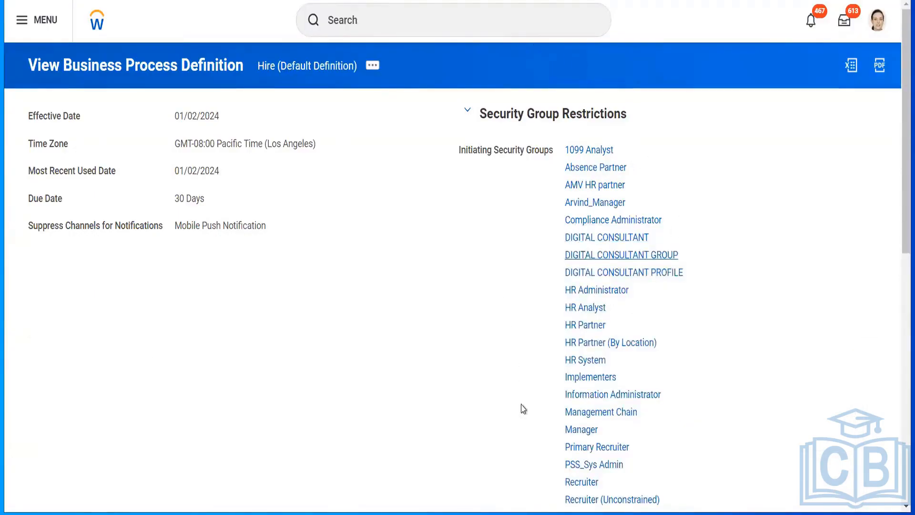
{"action": "left_click_drag", "start_coordinate": [900, 210], "coordinate": [898, 376]}
{"action": "scroll", "coordinate": [310, 361], "scroll_direction": "down", "scroll_amount": 3}
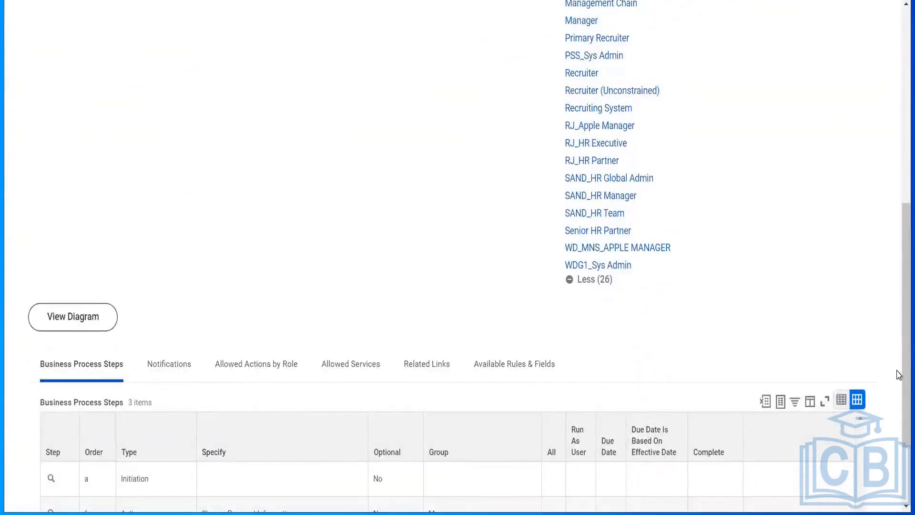
{"action": "scroll", "coordinate": [899, 265], "scroll_direction": "up", "scroll_amount": 1}
{"action": "left_click_drag", "start_coordinate": [898, 265], "coordinate": [897, 163]}
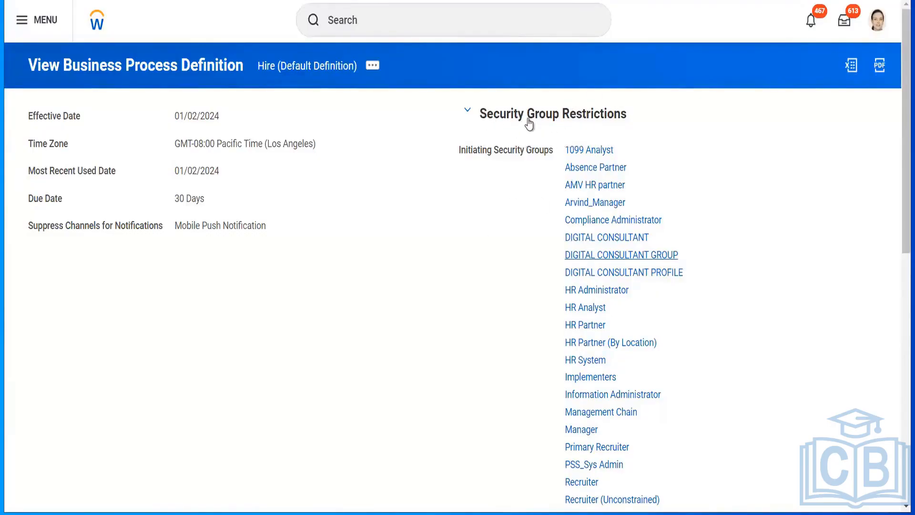
{"action": "left_click", "coordinate": [468, 110]}
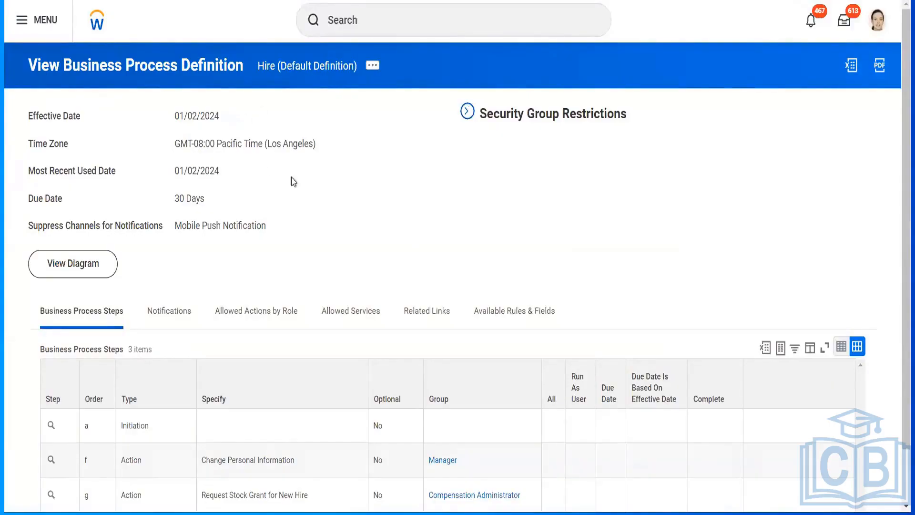
Examine the business process actions available for the Initiation step of the Hire definition, and close them without choosing any.
{"action": "left_click_drag", "start_coordinate": [903, 172], "coordinate": [903, 223]}
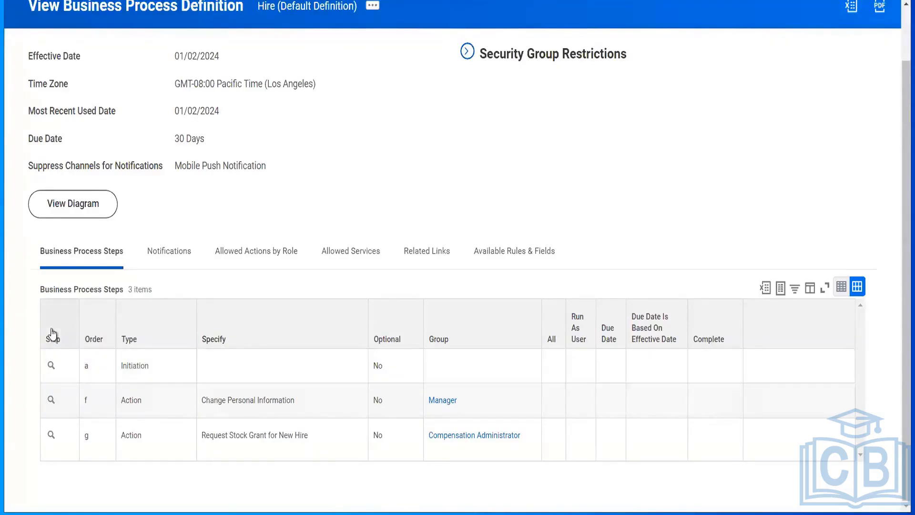
{"action": "left_click", "coordinate": [52, 334]}
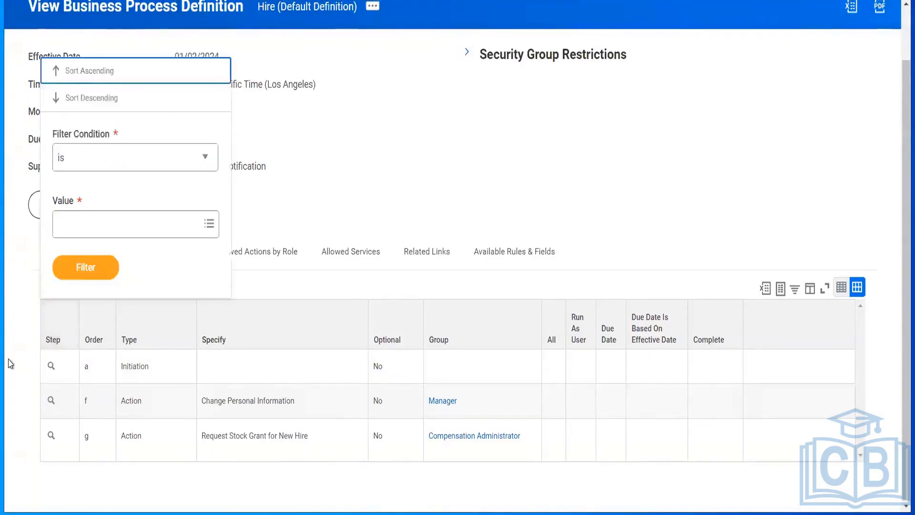
{"action": "left_click", "coordinate": [9, 359]}
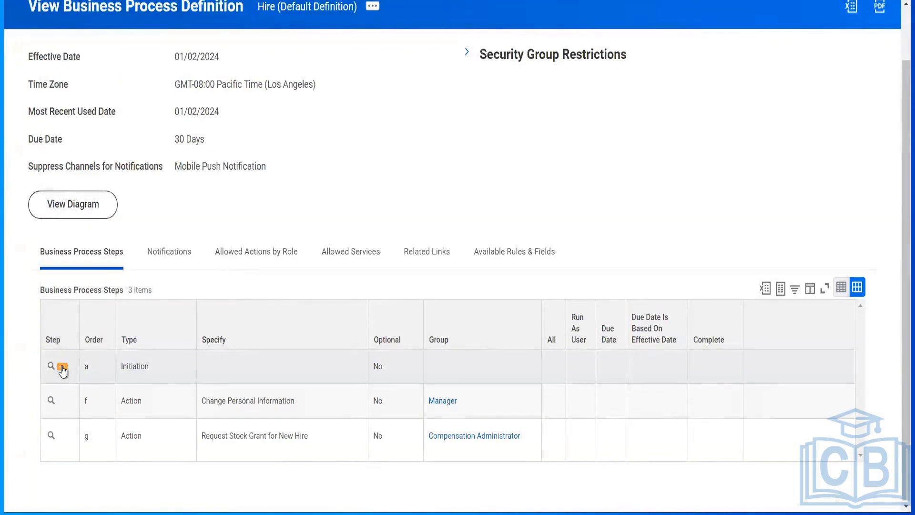
{"action": "left_click", "coordinate": [62, 368]}
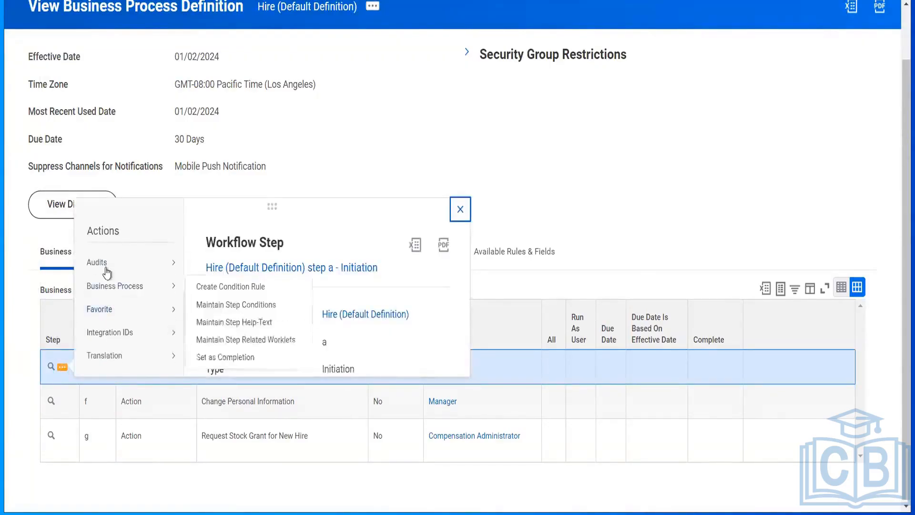
{"action": "mouse_move", "coordinate": [107, 275]}
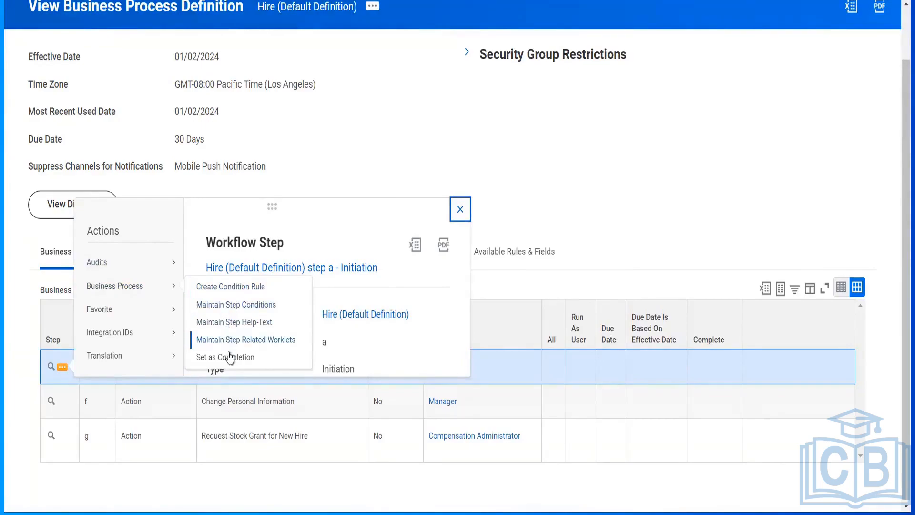
{"action": "left_click", "coordinate": [14, 368]}
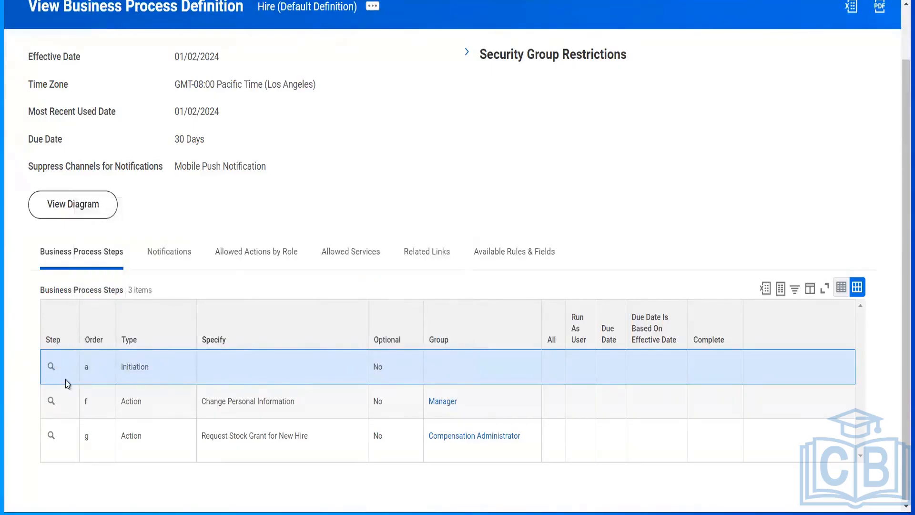
{"action": "mouse_move", "coordinate": [75, 376]}
{"action": "left_click", "coordinate": [64, 371]}
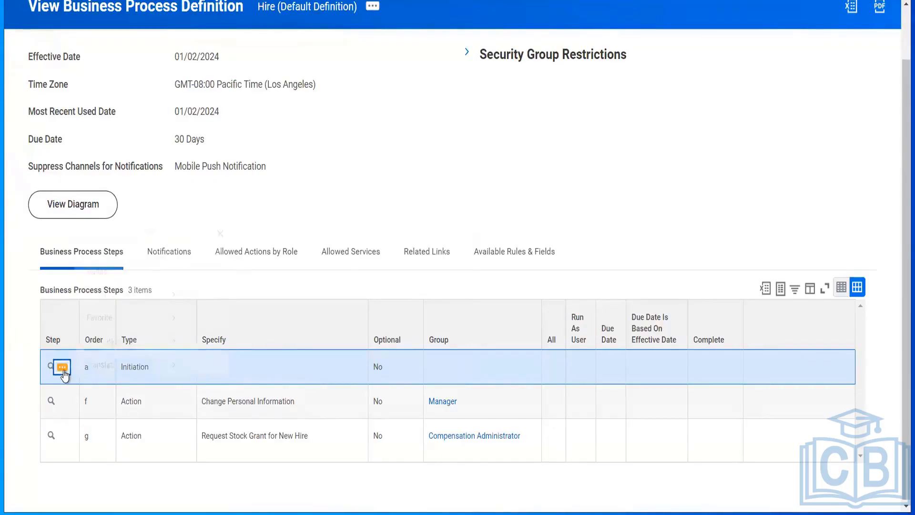
{"action": "left_click", "coordinate": [20, 371]}
Examine the Order column and the rows for steps a, f and g in the business process steps table.
{"action": "left_click", "coordinate": [96, 323]}
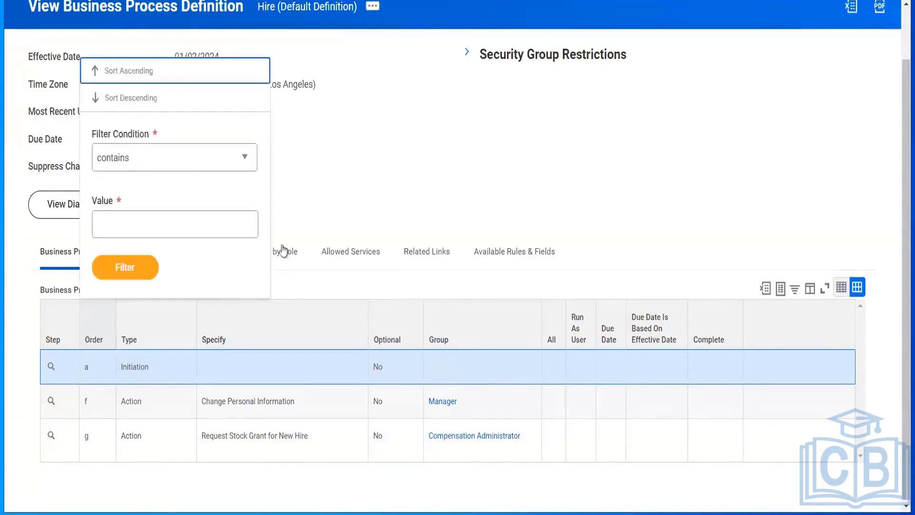
{"action": "left_click", "coordinate": [419, 220]}
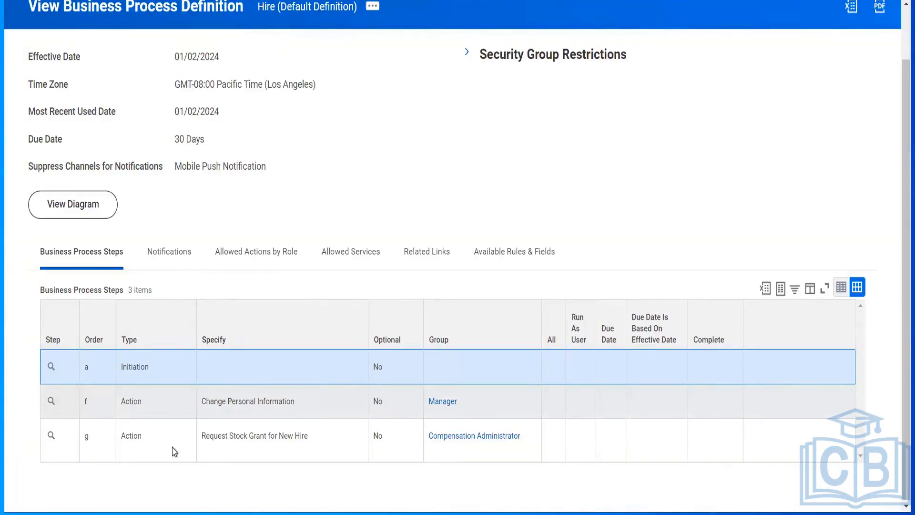
{"action": "left_click", "coordinate": [100, 411]}
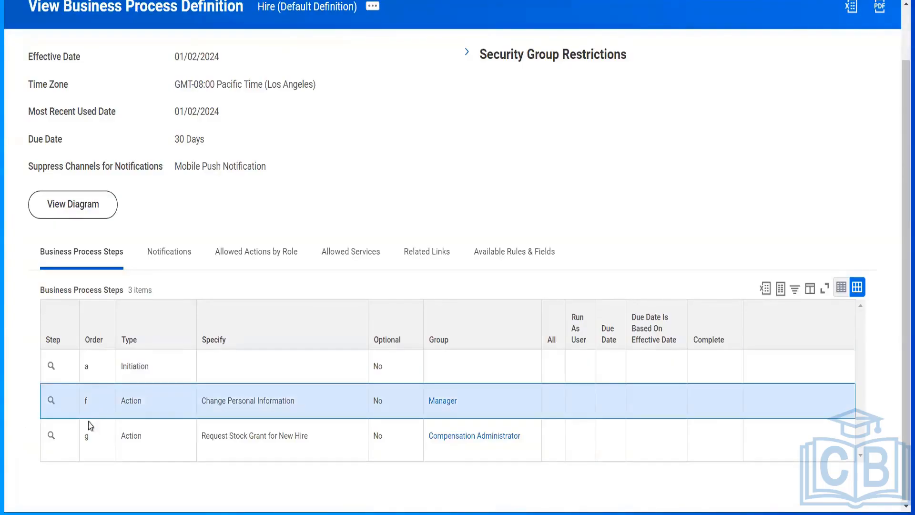
{"action": "left_click", "coordinate": [99, 448]}
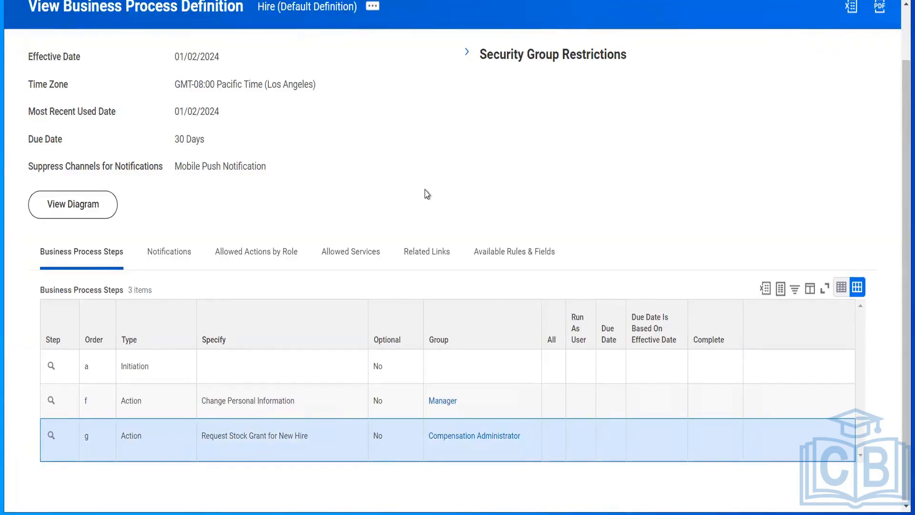
{"action": "left_click", "coordinate": [100, 367]}
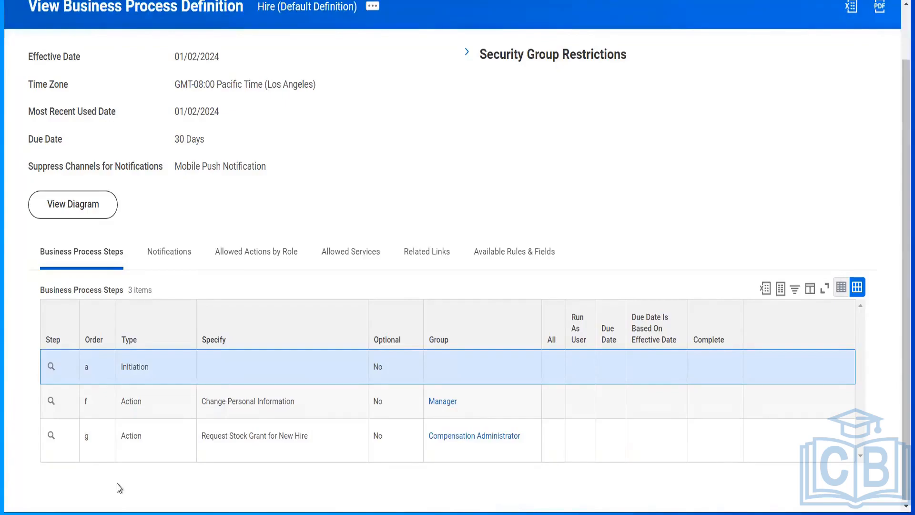
{"action": "left_click", "coordinate": [93, 331]}
{"action": "left_click", "coordinate": [522, 181]}
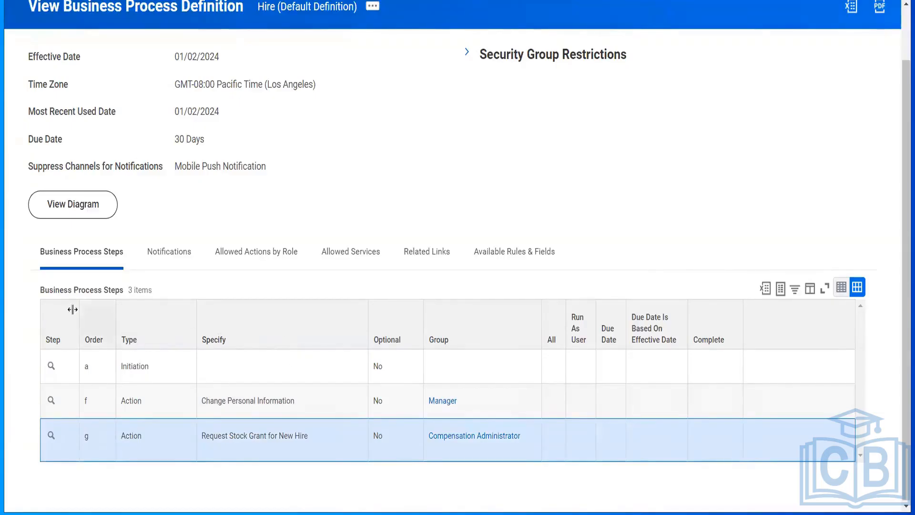
{"action": "left_click", "coordinate": [91, 331]}
{"action": "left_click", "coordinate": [471, 186]}
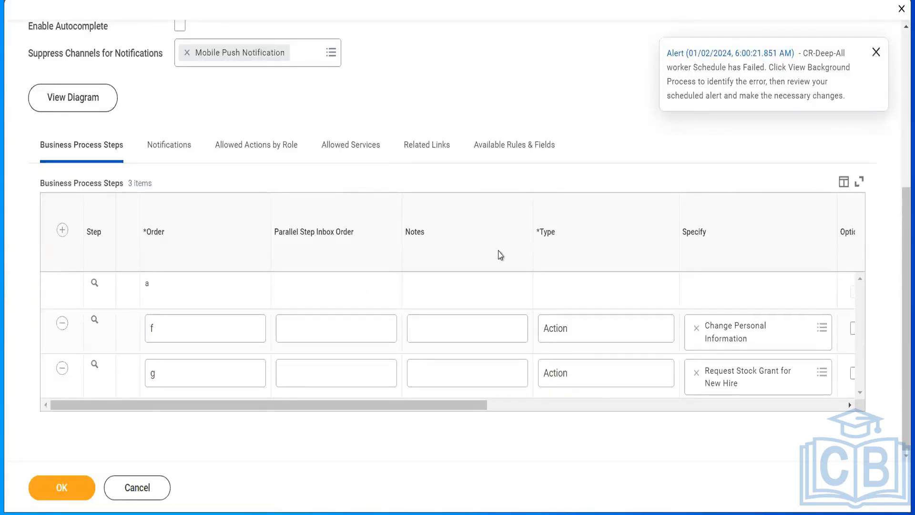
Set both Order and Parallel Step Inbox Order of the Change Personal Information step to b.
{"action": "mouse_move", "coordinate": [323, 231]}
{"action": "left_click", "coordinate": [327, 327]}
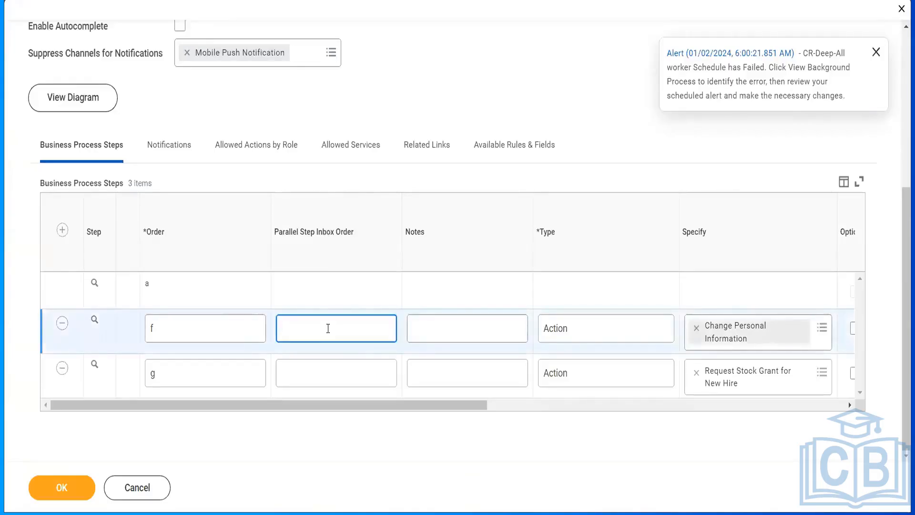
{"action": "left_click", "coordinate": [199, 331]}
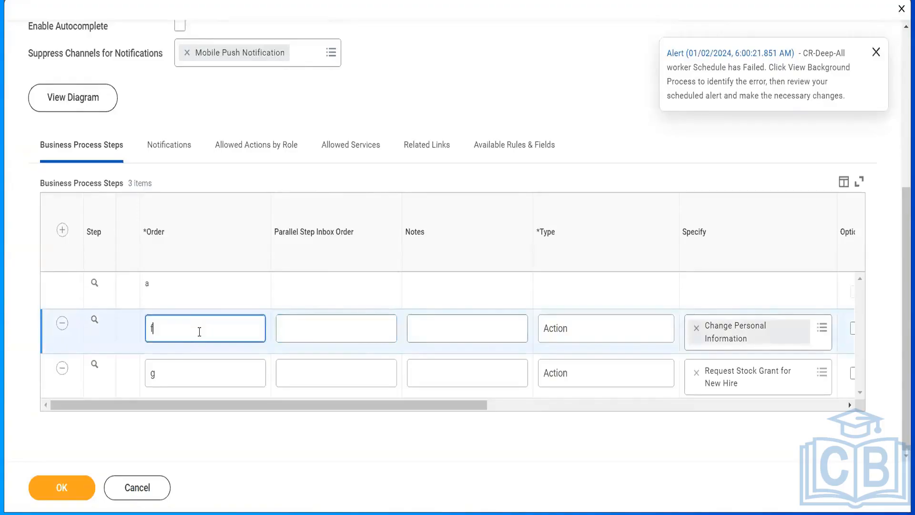
{"action": "key", "text": "BackSpace"}
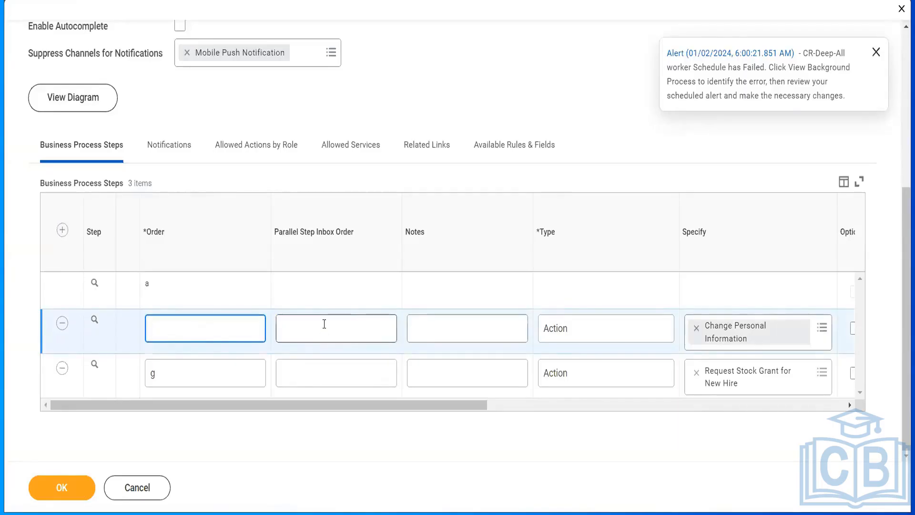
{"action": "left_click", "coordinate": [303, 329]}
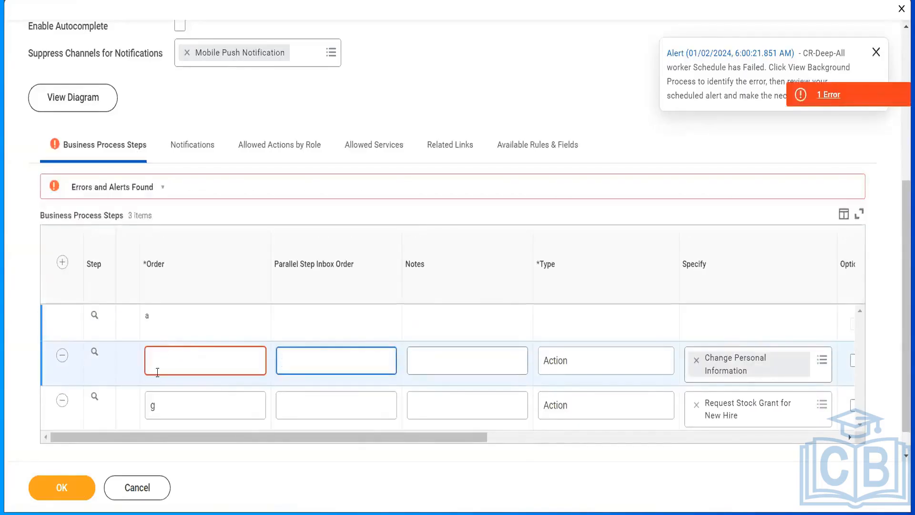
{"action": "left_click", "coordinate": [157, 371]}
{"action": "type", "text": "b"}
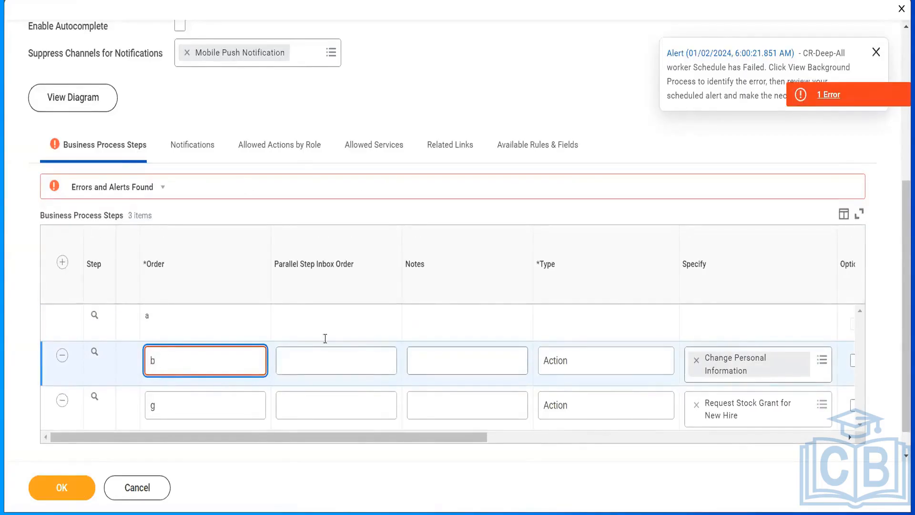
{"action": "left_click", "coordinate": [320, 366]}
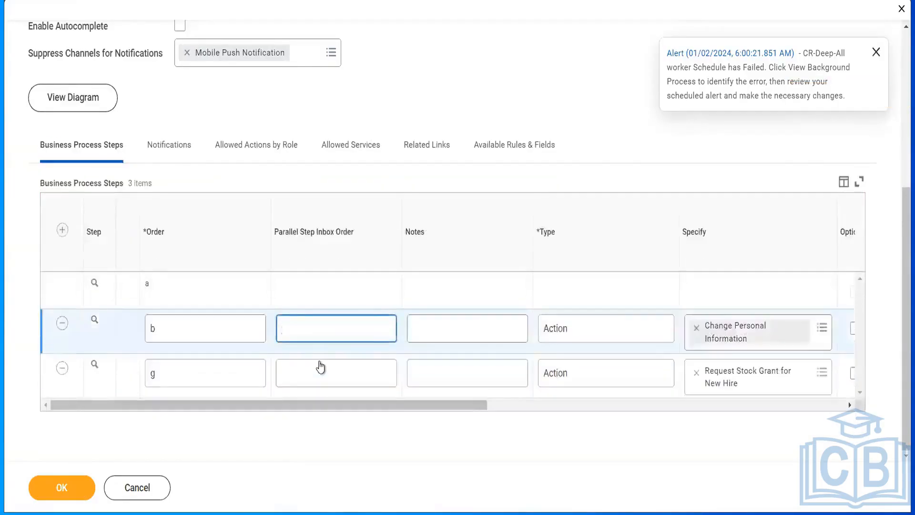
{"action": "type", "text": "b"}
Set both Order and Parallel Step Inbox Order of the Request Stock Grant for New Hire step to b.
{"action": "double_click", "coordinate": [195, 374]}
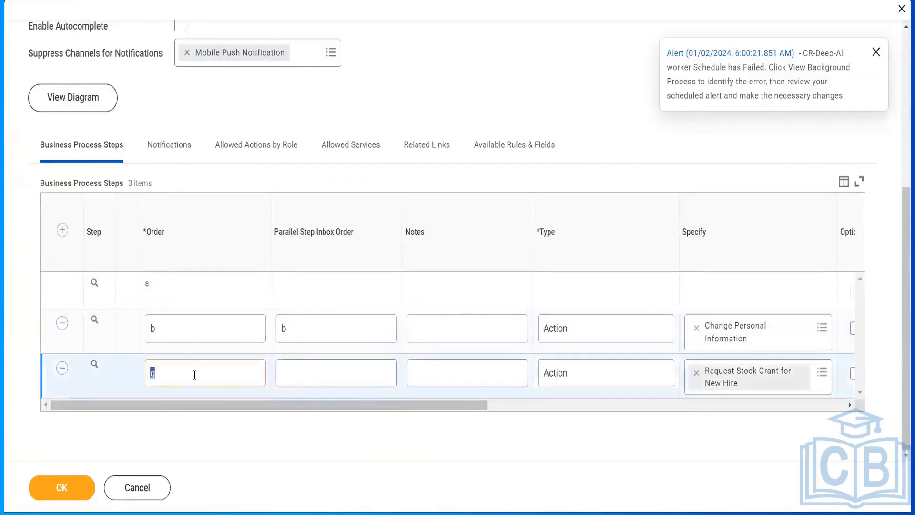
{"action": "type", "text": "b"}
{"action": "key", "text": "Tab"}
{"action": "type", "text": "b"}
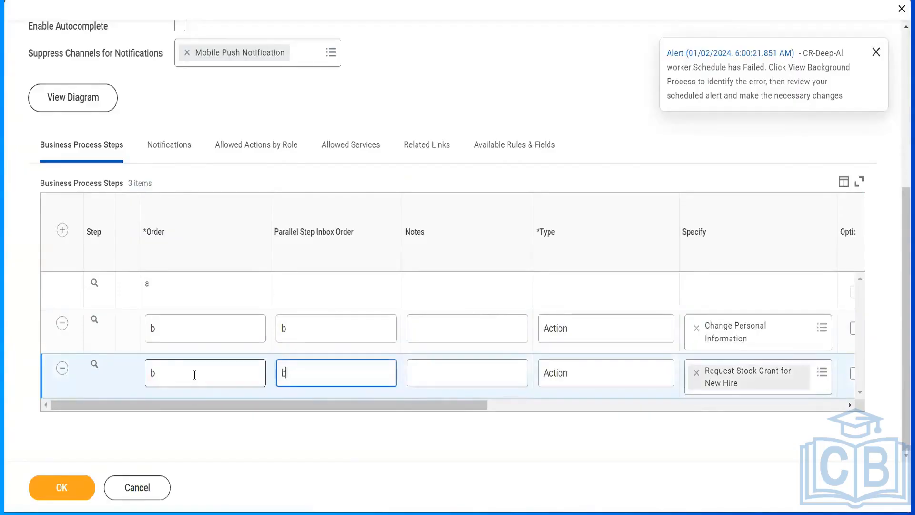
{"action": "key", "text": "Tab"}
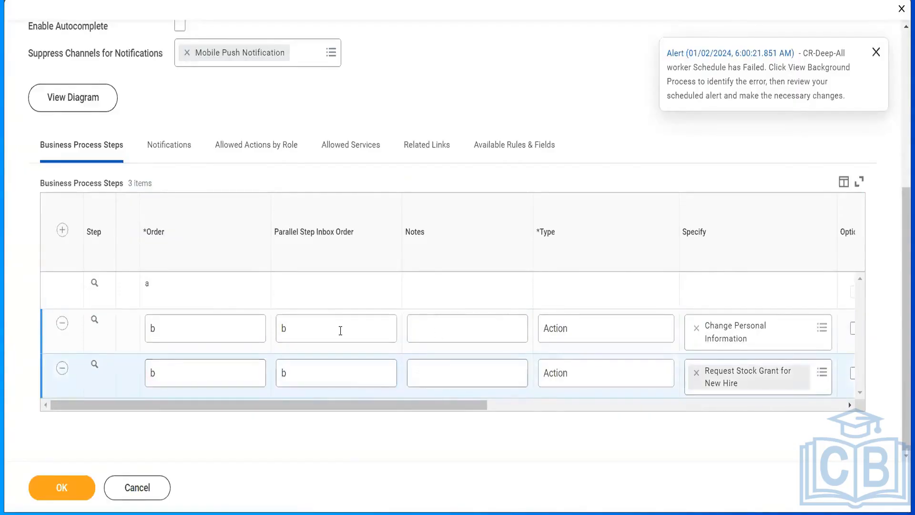
{"action": "left_click", "coordinate": [339, 329]}
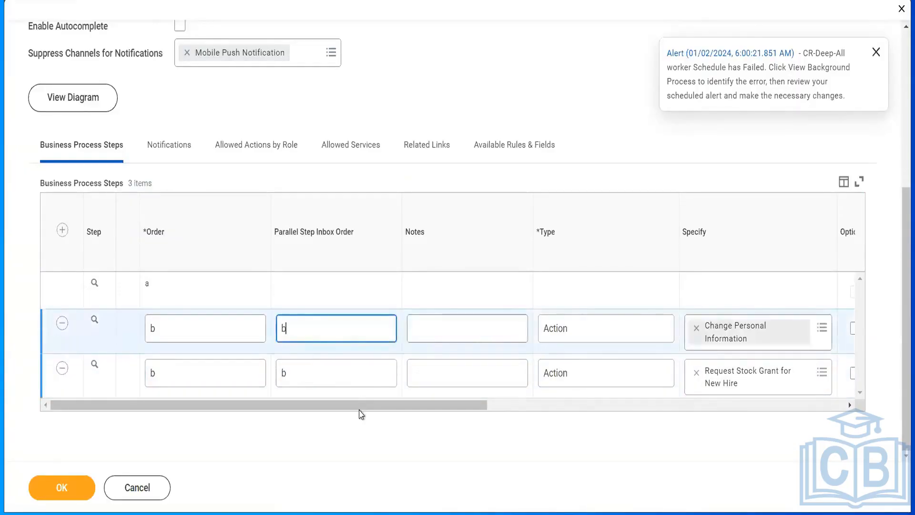
Clear the Group of the Request Stock Grant for New Hire step and try searching for the compensation administrator group by full name.
{"action": "left_click_drag", "start_coordinate": [361, 414], "coordinate": [649, 410]}
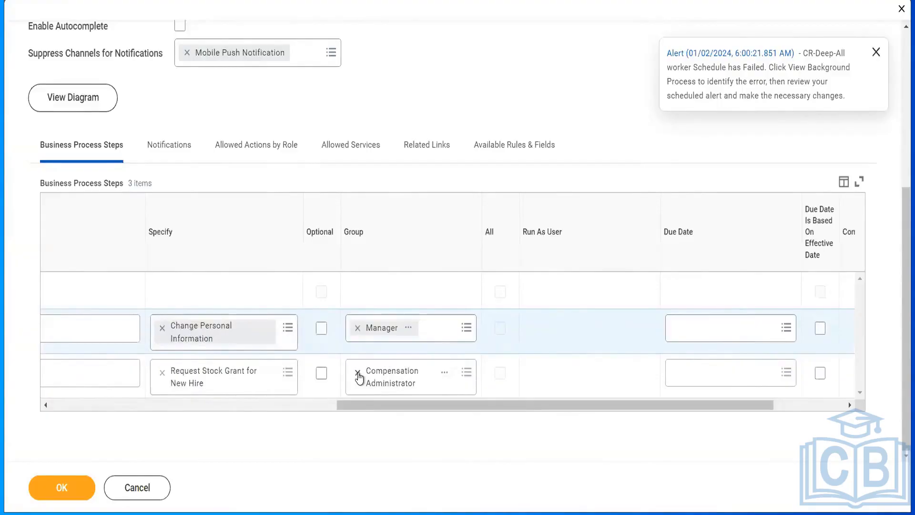
{"action": "left_click", "coordinate": [358, 372]}
{"action": "type", "text": "manager"}
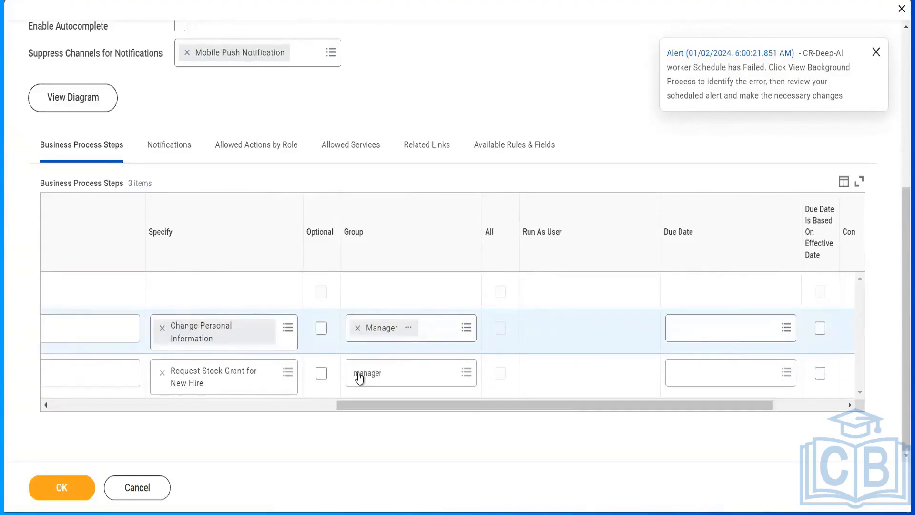
{"action": "key", "text": "BackSpace"}
{"action": "key", "text": "BackSpace"}
{"action": "key", "text": "BackSpace"}
{"action": "key", "text": "BackSpace"}
{"action": "key", "text": "BackSpace"}
{"action": "key", "text": "BackSpace"}
{"action": "key", "text": "BackSpace"}
{"action": "type", "text": "compensation adminsitartor"}
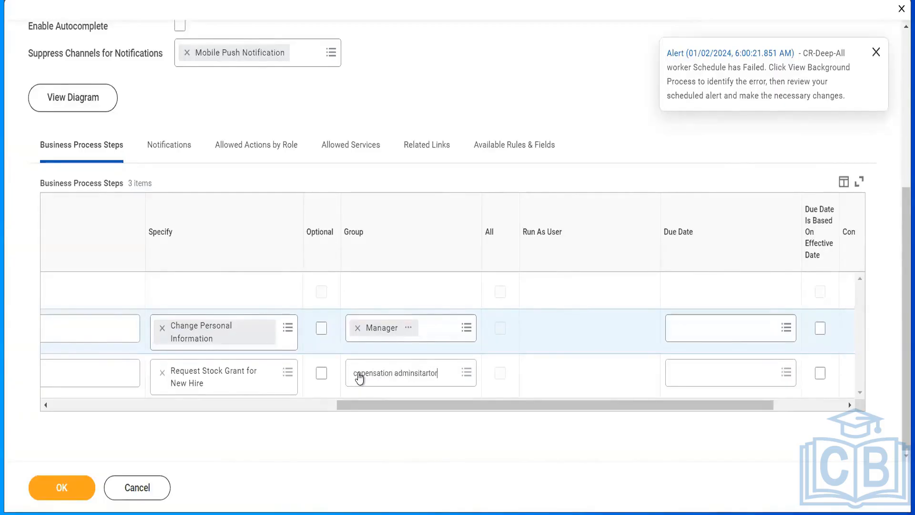
{"action": "key", "text": "Return"}
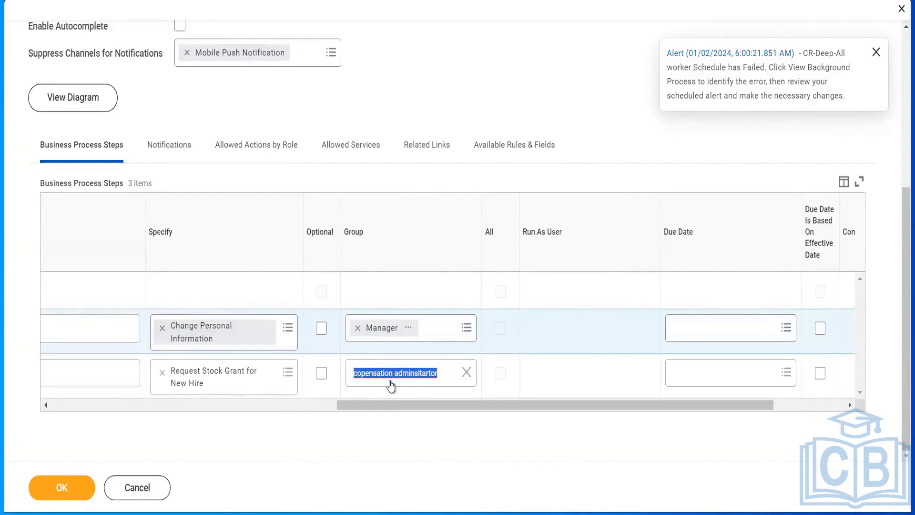
{"action": "left_click", "coordinate": [465, 373]}
{"action": "left_click", "coordinate": [465, 373]}
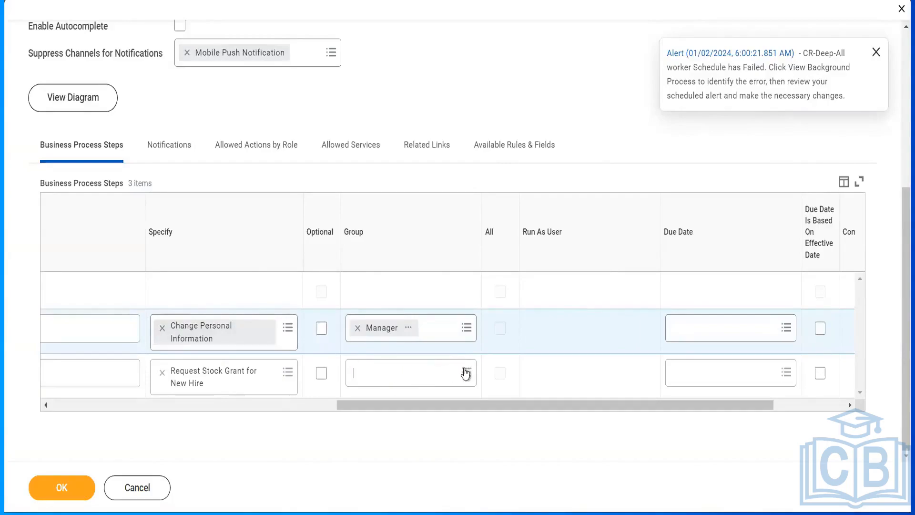
Search the security groups for compensation and assign Compensation Administrator to the Request Stock Grant for New Hire step.
{"action": "left_click", "coordinate": [409, 373]}
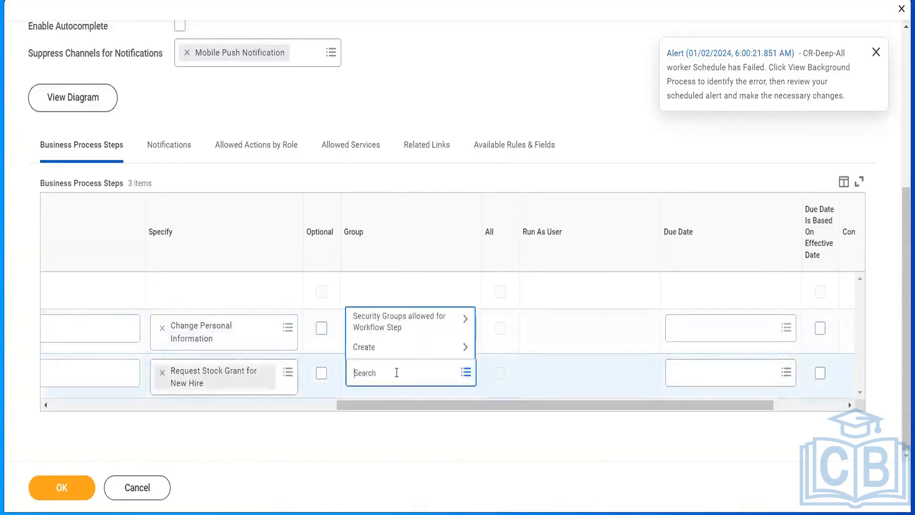
{"action": "type", "text": "compensation"}
{"action": "key", "text": "Return"}
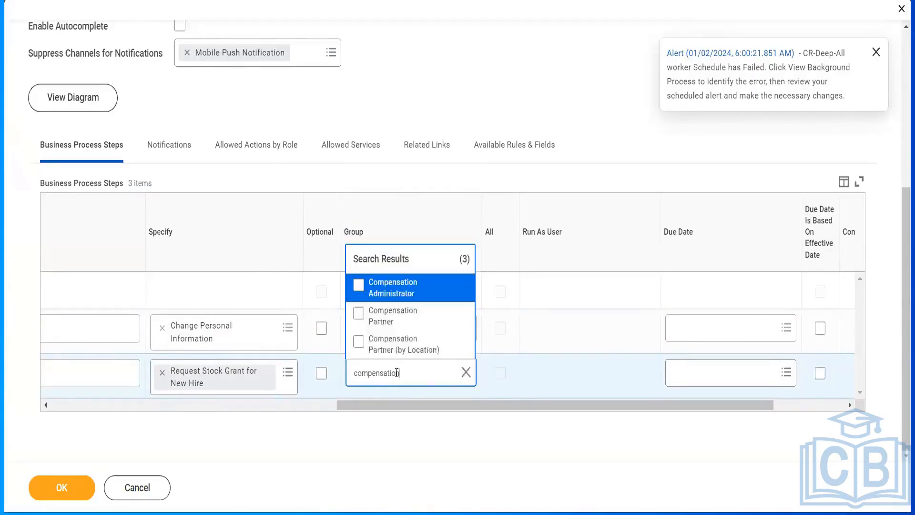
{"action": "left_click", "coordinate": [375, 296]}
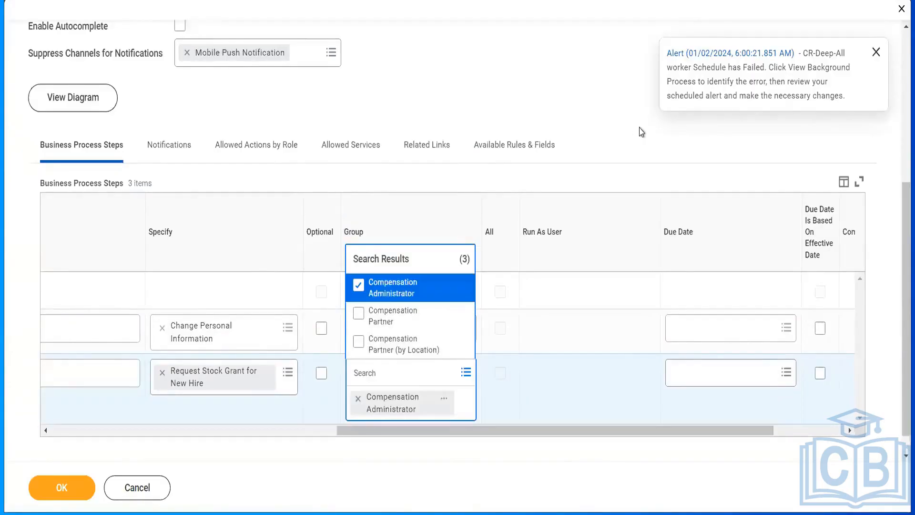
Examine the order, type, action and group columns of the Change Personal Information and Request Stock Grant for New Hire steps.
{"action": "left_click_drag", "start_coordinate": [396, 410], "coordinate": [151, 409]}
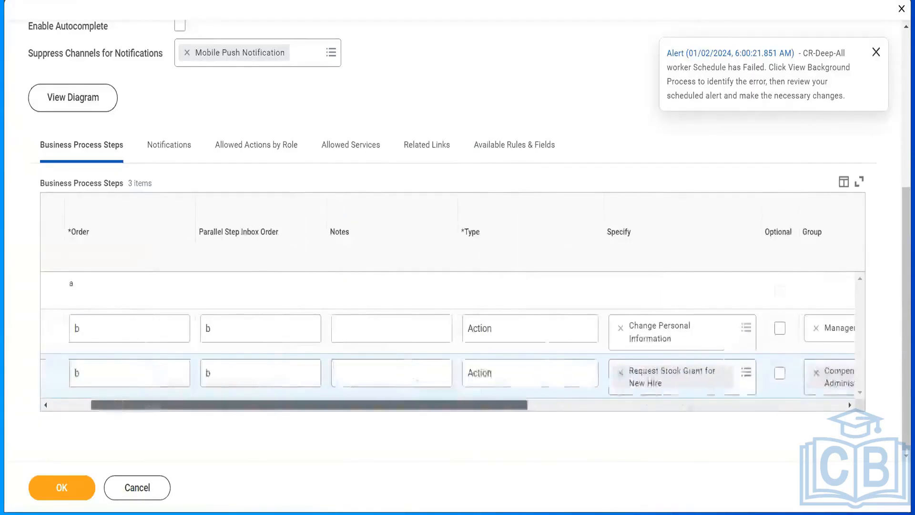
{"action": "left_click_drag", "start_coordinate": [563, 428], "coordinate": [599, 431]}
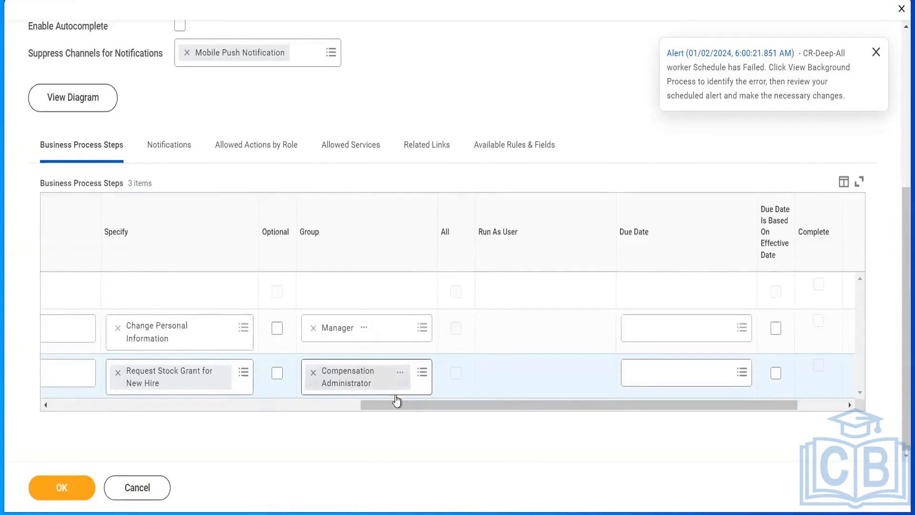
{"action": "left_click_drag", "start_coordinate": [402, 411], "coordinate": [162, 409]}
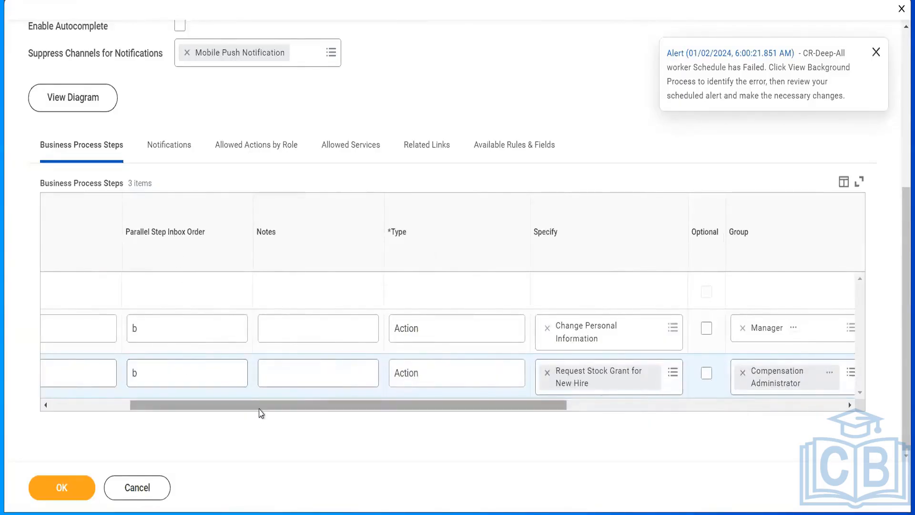
{"action": "left_click_drag", "start_coordinate": [357, 405], "coordinate": [364, 407]}
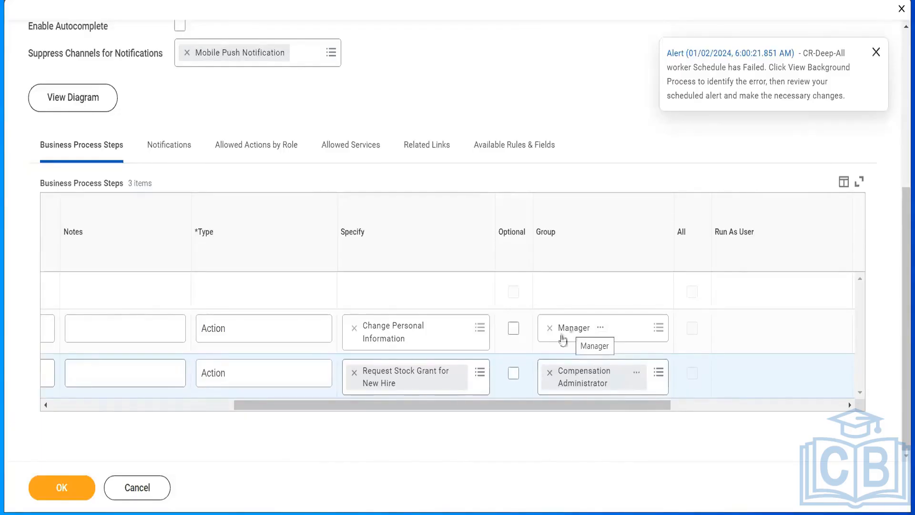
{"action": "left_click_drag", "start_coordinate": [439, 408], "coordinate": [310, 439]}
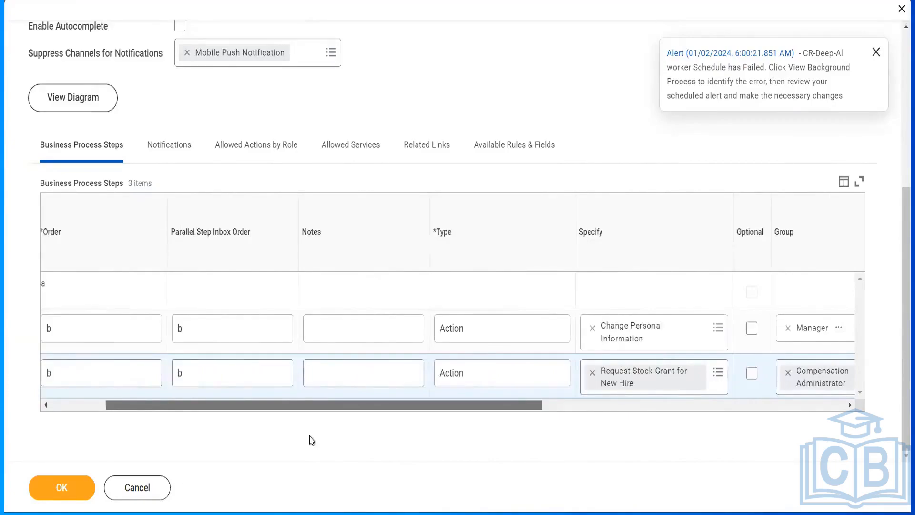
{"action": "left_click_drag", "start_coordinate": [311, 440], "coordinate": [401, 419]}
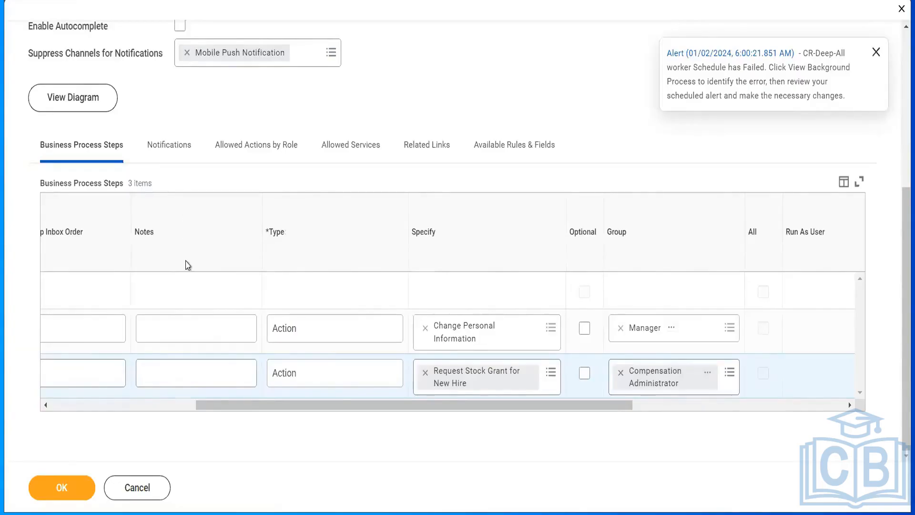
Enter a note on the Change Personal Information step reading "CHange Information should include ony Contact NUmber".
{"action": "left_click", "coordinate": [164, 324]}
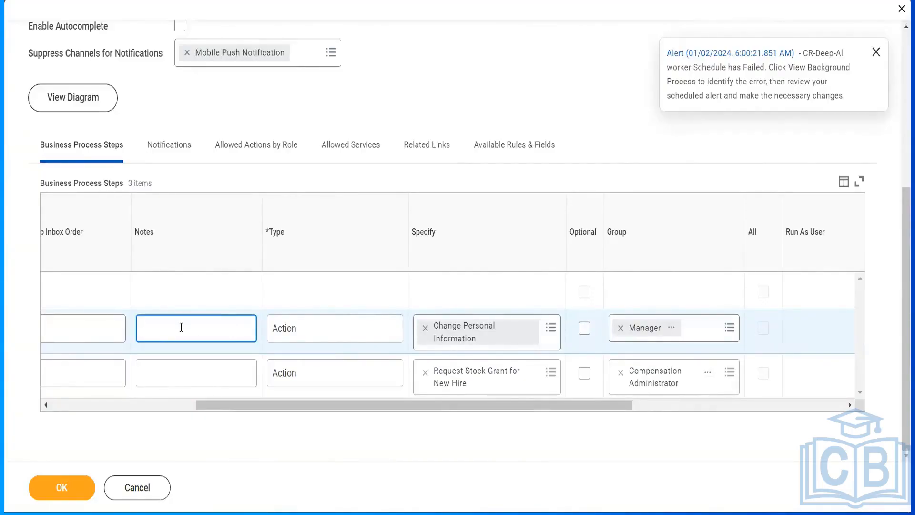
{"action": "type", "text": "CHange Information "}
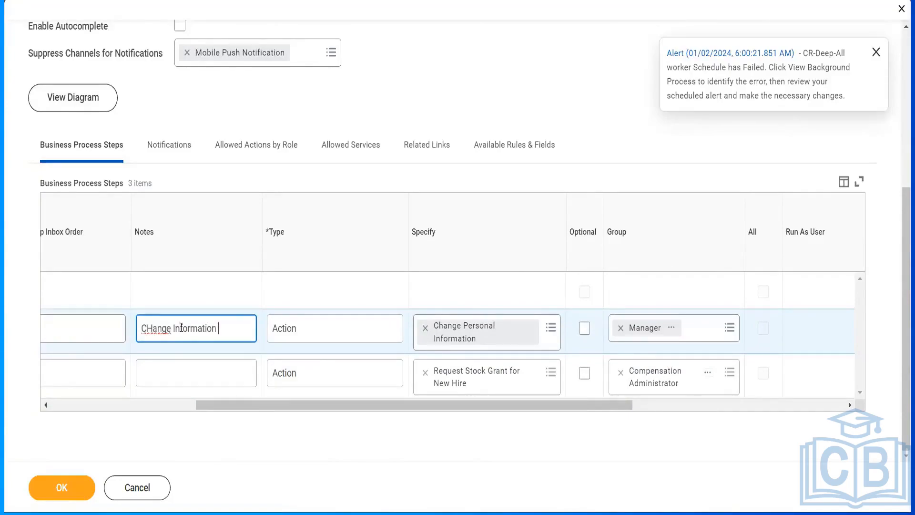
{"action": "type", "text": "should include c"}
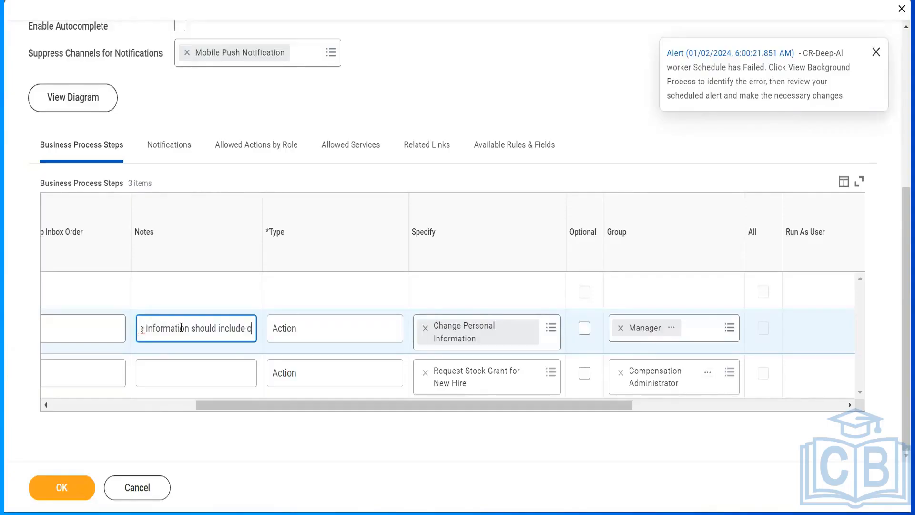
{"action": "key", "text": "BackSpace"}
{"action": "type", "text": "only Nam change"}
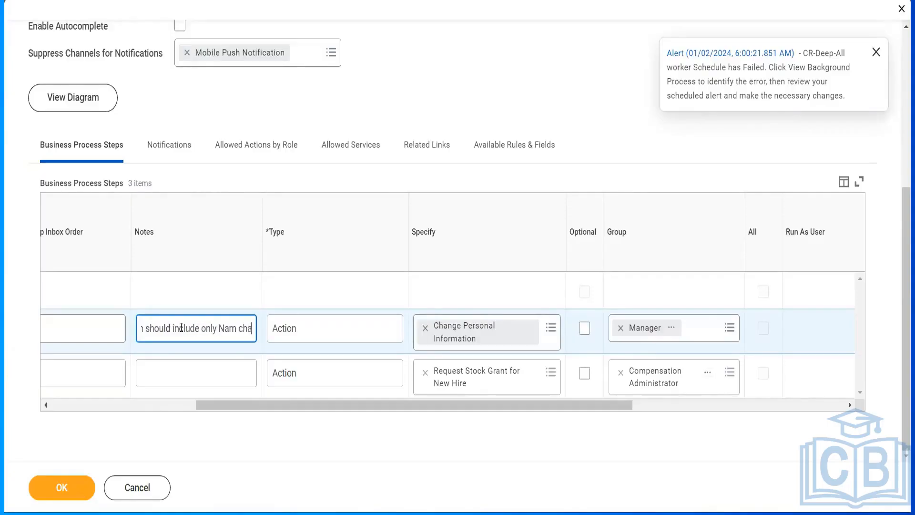
{"action": "key", "text": "BackSpace"}
{"action": "key", "text": "BackSpace"}
{"action": "key", "text": "BackSpace"}
{"action": "key", "text": "BackSpace"}
{"action": "key", "text": "BackSpace"}
{"action": "key", "text": "BackSpace"}
{"action": "key", "text": "BackSpace"}
{"action": "key", "text": "BackSpace"}
{"action": "key", "text": "BackSpace"}
{"action": "key", "text": "BackSpace"}
{"action": "key", "text": "BackSpace"}
{"action": "key", "text": "BackSpace"}
{"action": "key", "text": "BackSpace"}
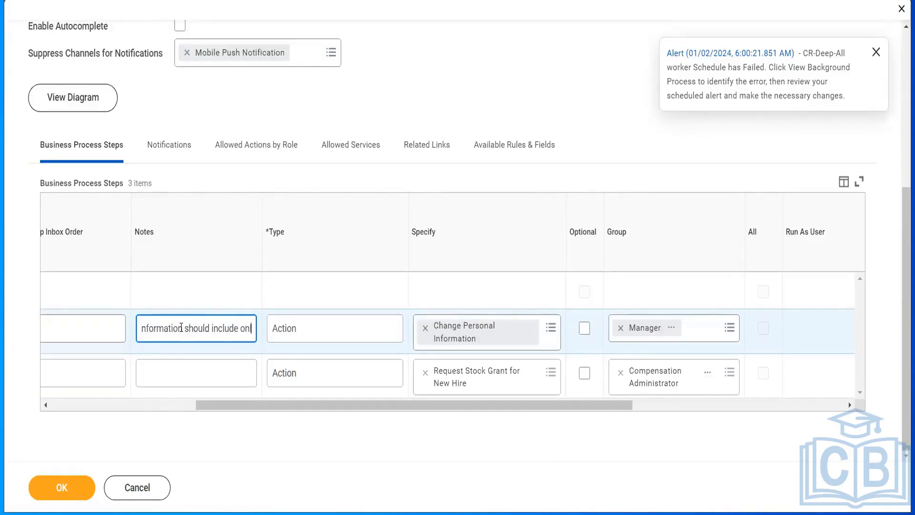
{"action": "type", "text": "y C"}
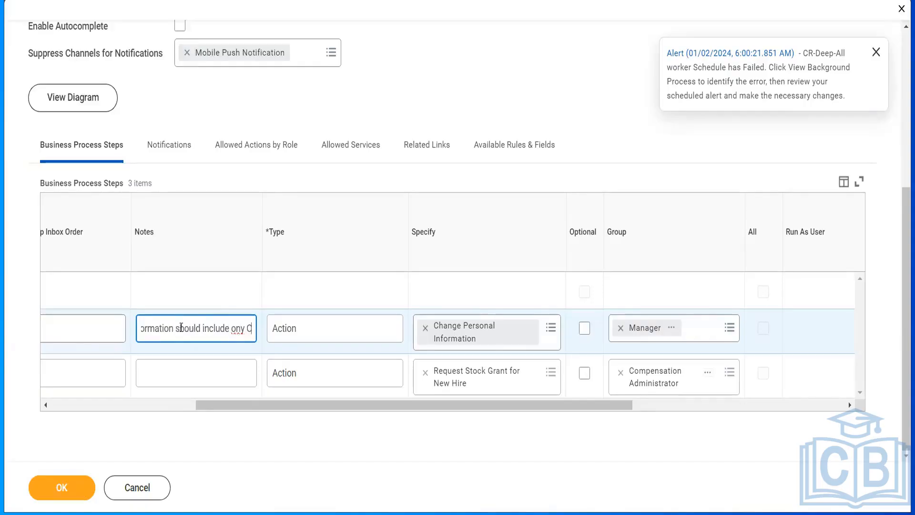
{"action": "type", "text": "ontact"}
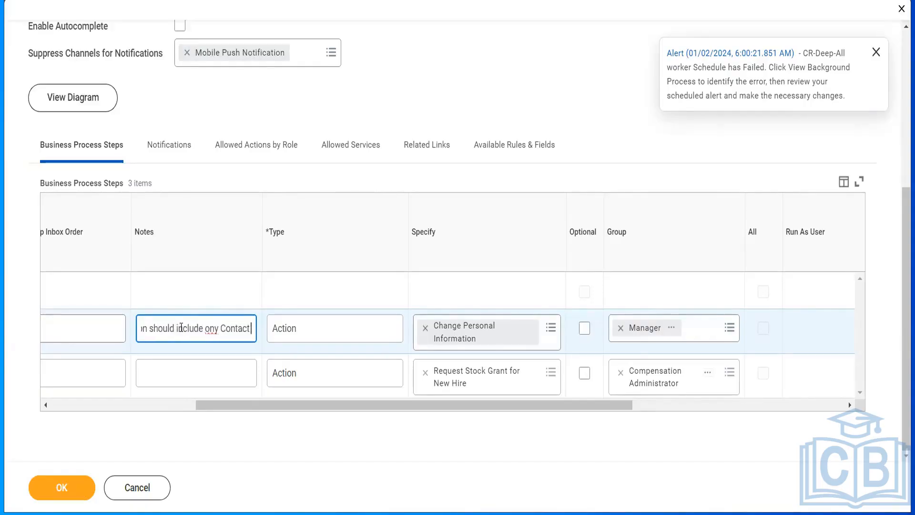
{"action": "type", "text": " NUmber"}
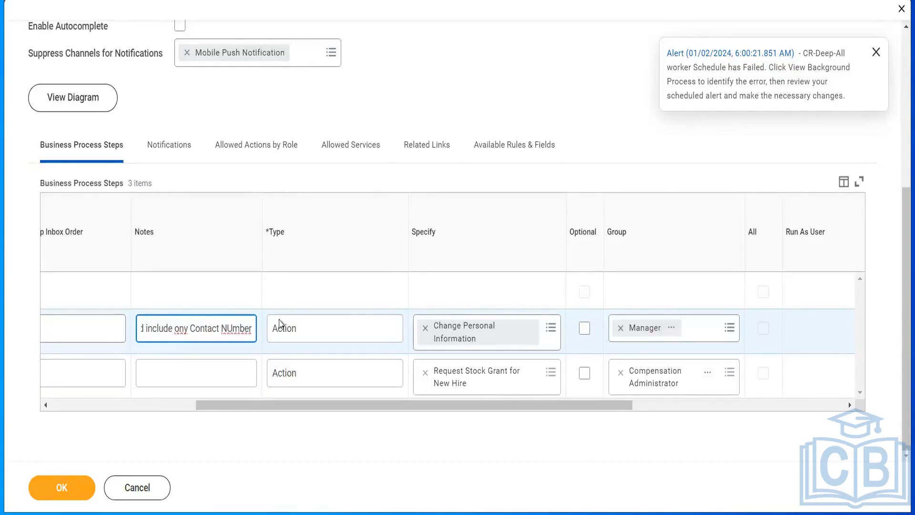
{"action": "left_click", "coordinate": [222, 243]}
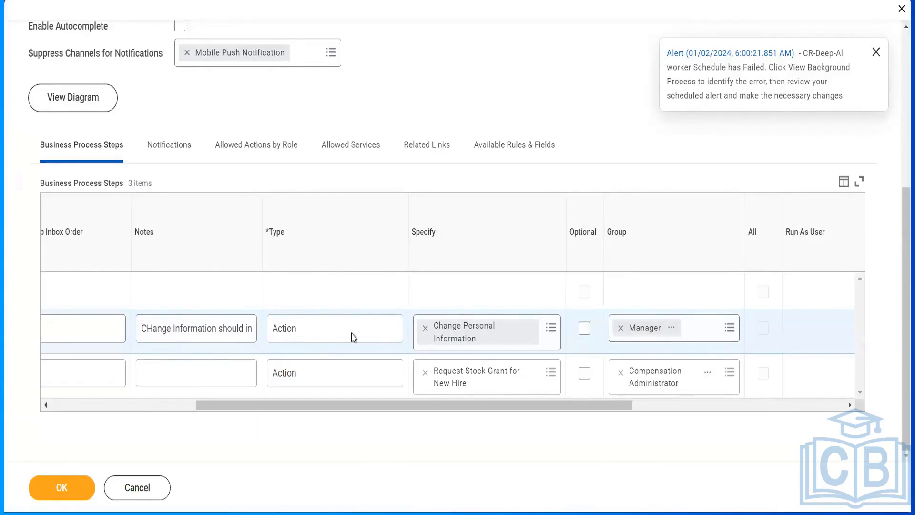
Delete the note text from the Change Personal Information step.
{"action": "double_click", "coordinate": [292, 332]}
{"action": "left_click", "coordinate": [291, 332]}
{"action": "left_click", "coordinate": [200, 315]}
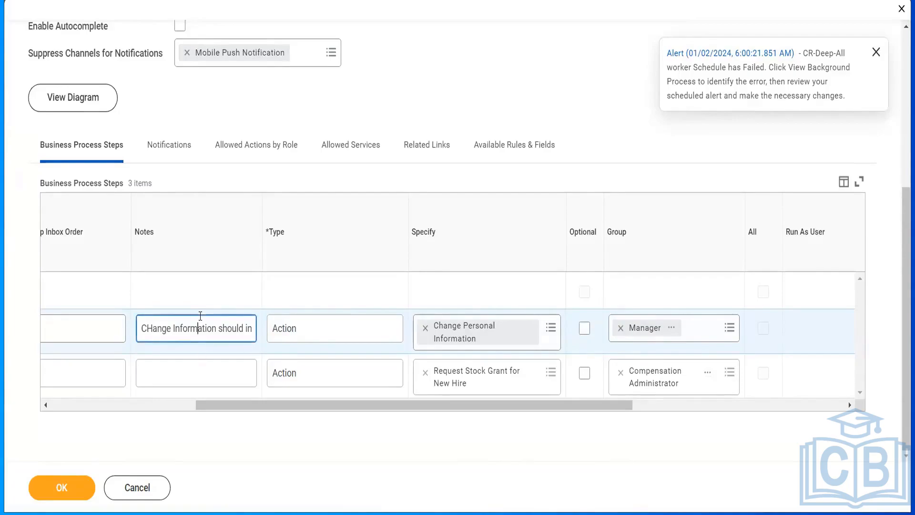
{"action": "key", "text": "ctrl+a"}
{"action": "key", "text": "BackSpace"}
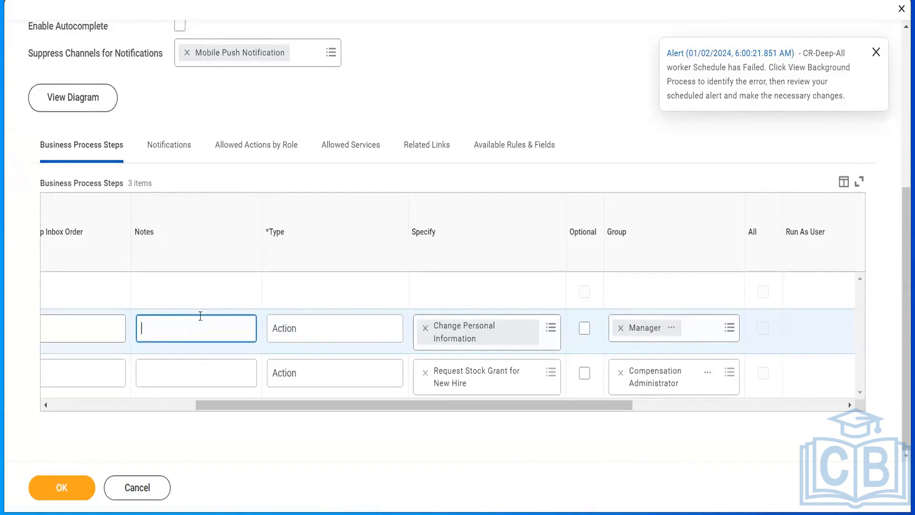
{"action": "left_click", "coordinate": [290, 329]}
Try to cancel editing the Hire definition and discard its changes.
{"action": "left_click", "coordinate": [141, 488]}
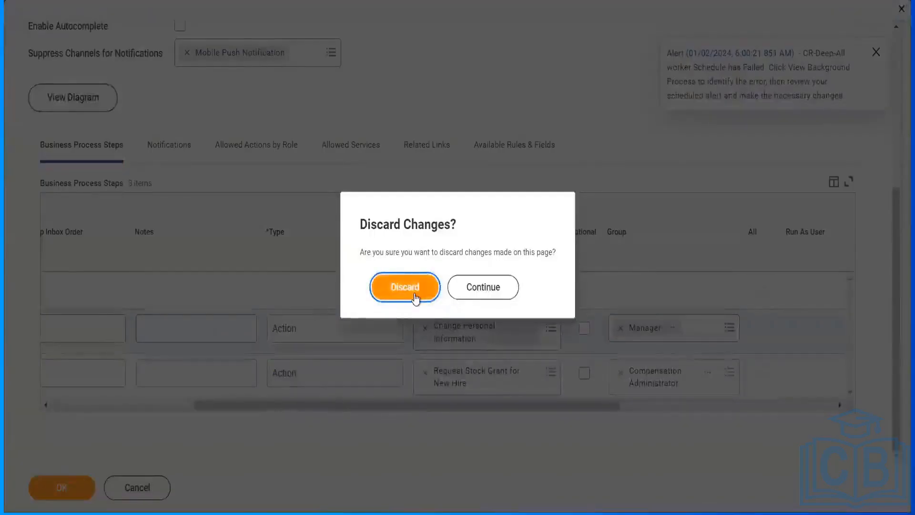
{"action": "left_click", "coordinate": [415, 300]}
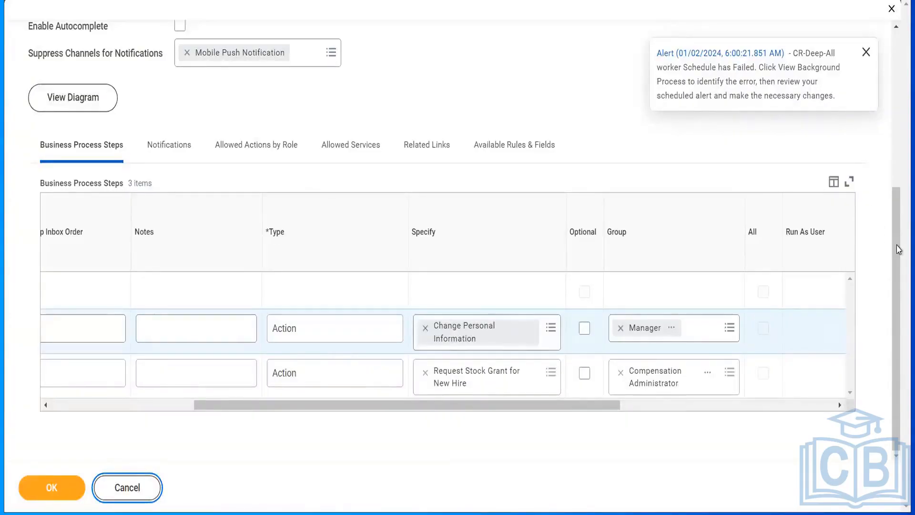
{"action": "scroll", "coordinate": [899, 249], "scroll_direction": "up", "scroll_amount": 2}
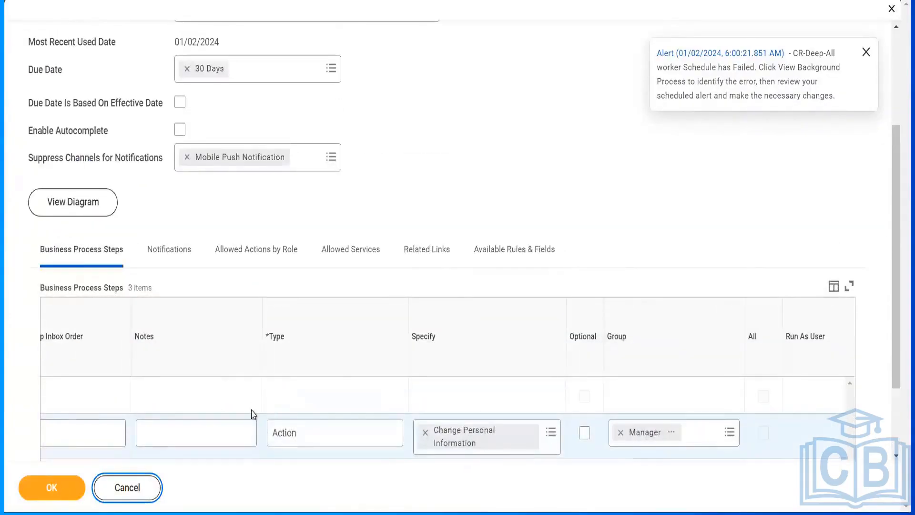
{"action": "left_click", "coordinate": [124, 487]}
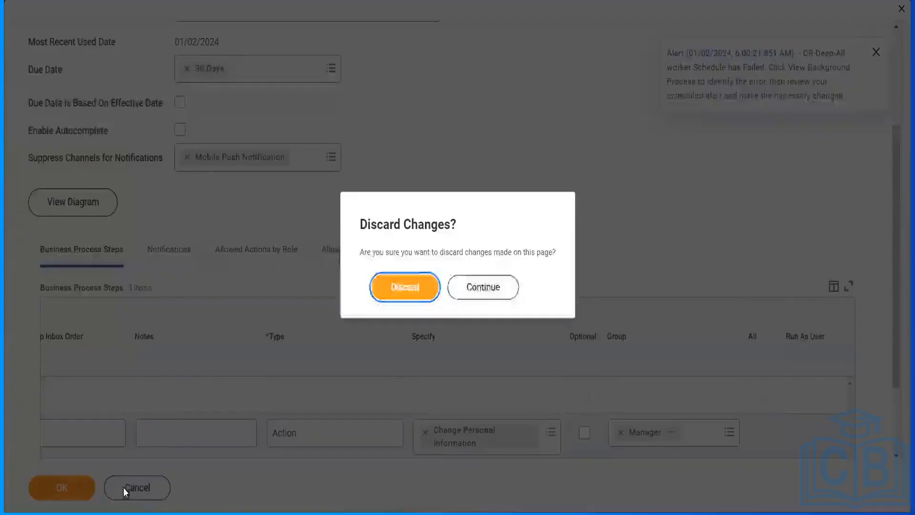
{"action": "left_click", "coordinate": [417, 286]}
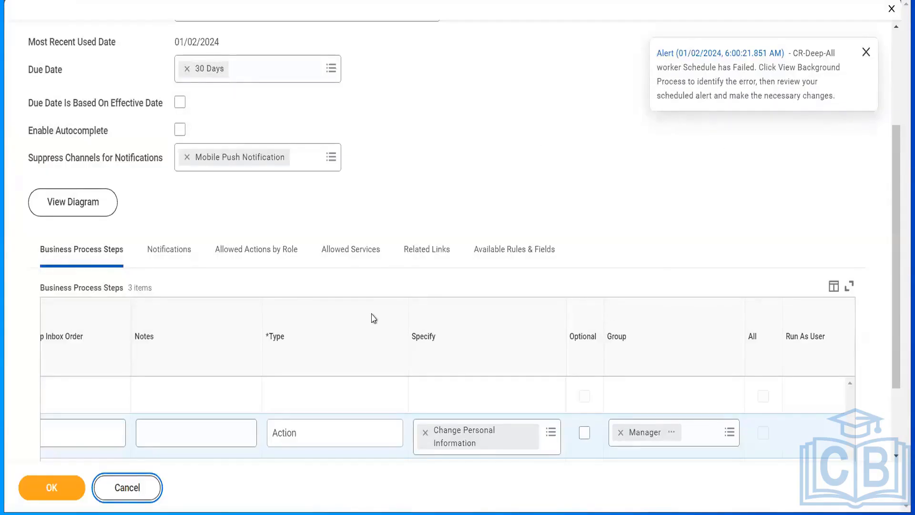
{"action": "left_click", "coordinate": [124, 488]}
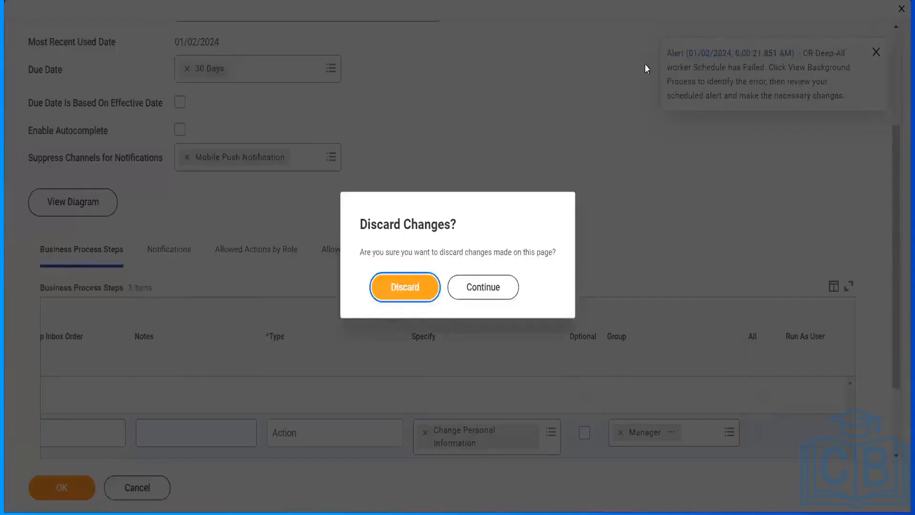
{"action": "left_click", "coordinate": [409, 294]}
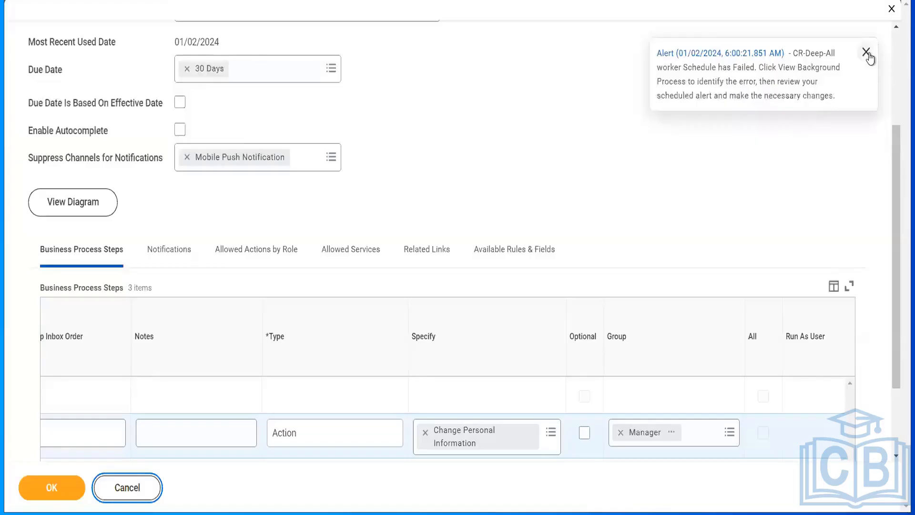
Dismiss the failed-schedule alert and close the Hire definition's edit page, discarding all changes.
{"action": "left_click", "coordinate": [866, 52]}
{"action": "left_click", "coordinate": [891, 9]}
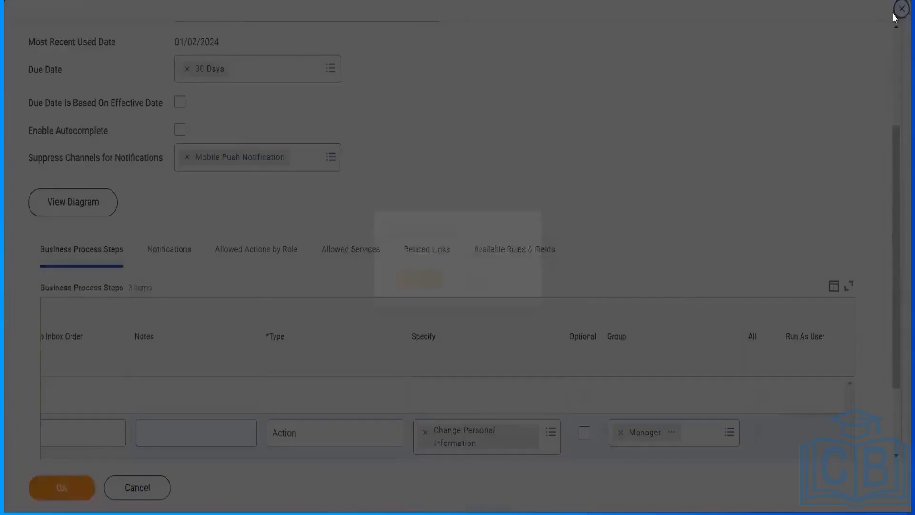
{"action": "left_click", "coordinate": [410, 288]}
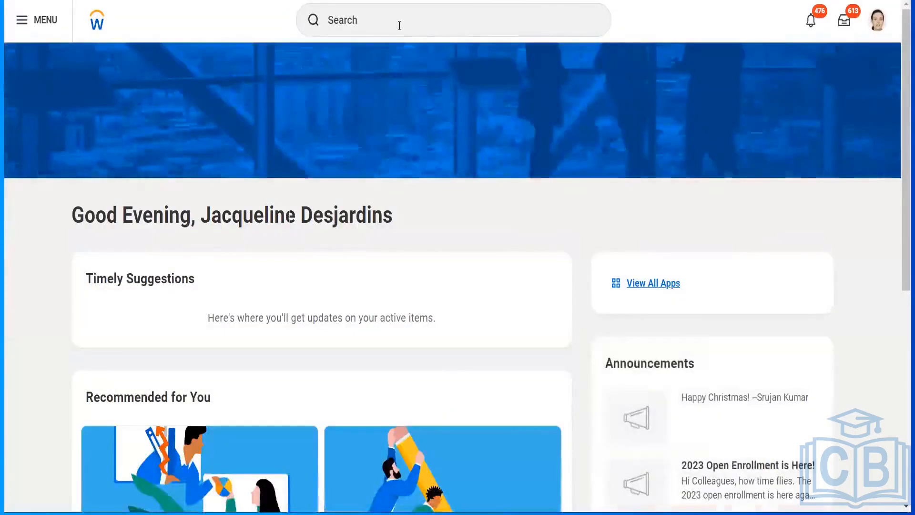
{"action": "left_click", "coordinate": [399, 25]}
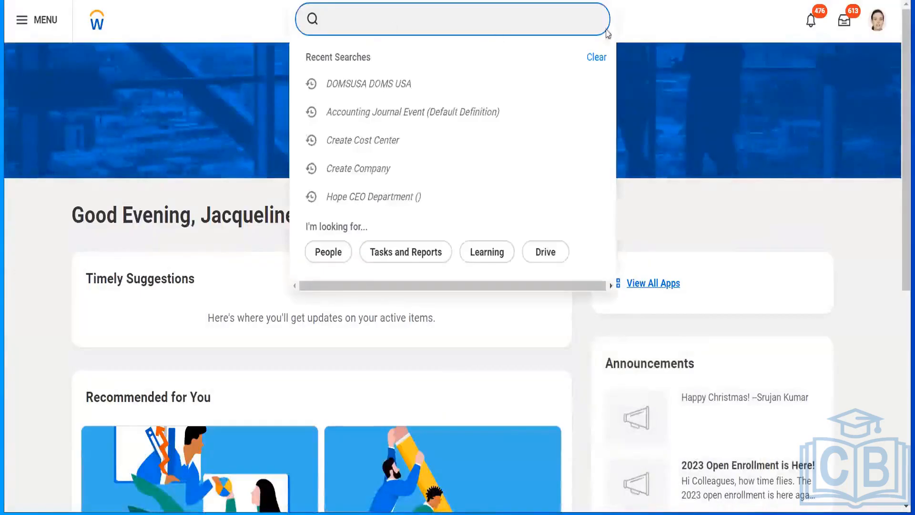
{"action": "left_click", "coordinate": [213, 29]}
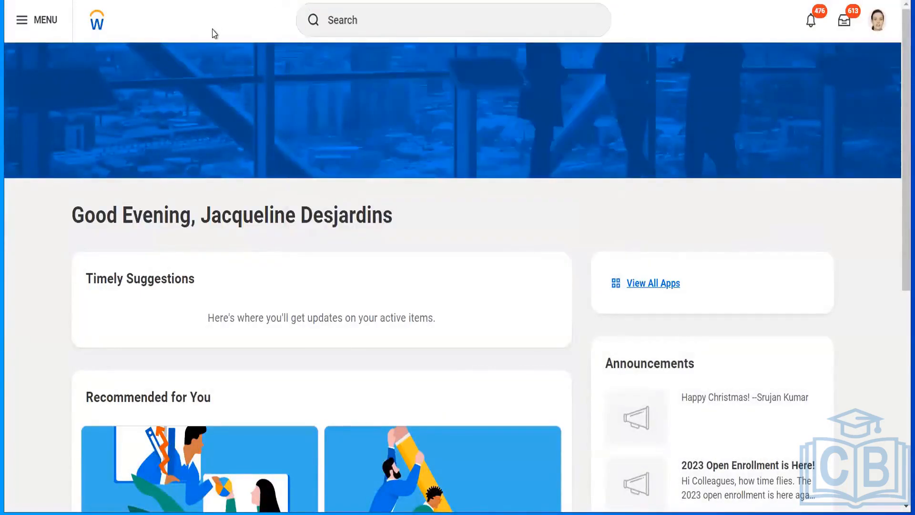
{"action": "left_click", "coordinate": [353, 23]}
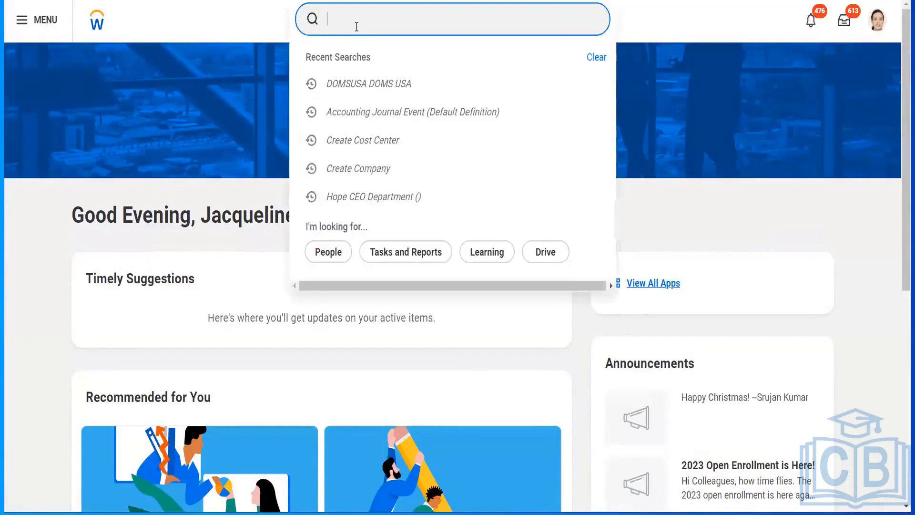
{"action": "type", "text": "bp: hire"}
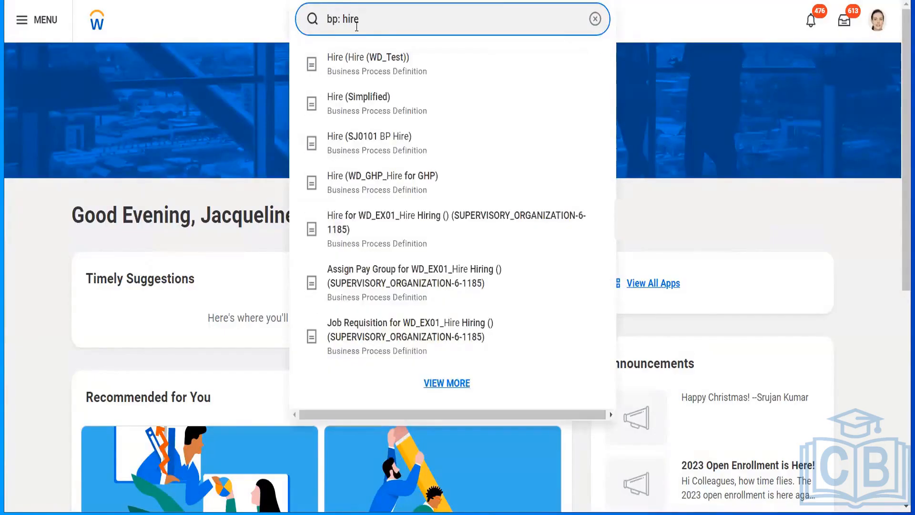
{"action": "key", "text": "BackSpace"}
{"action": "key", "text": "BackSpace"}
{"action": "key", "text": "BackSpace"}
{"action": "key", "text": "BackSpace"}
{"action": "key", "text": "BackSpace"}
{"action": "key", "text": "BackSpace"}
{"action": "key", "text": "BackSpace"}
{"action": "key", "text": "BackSpace"}
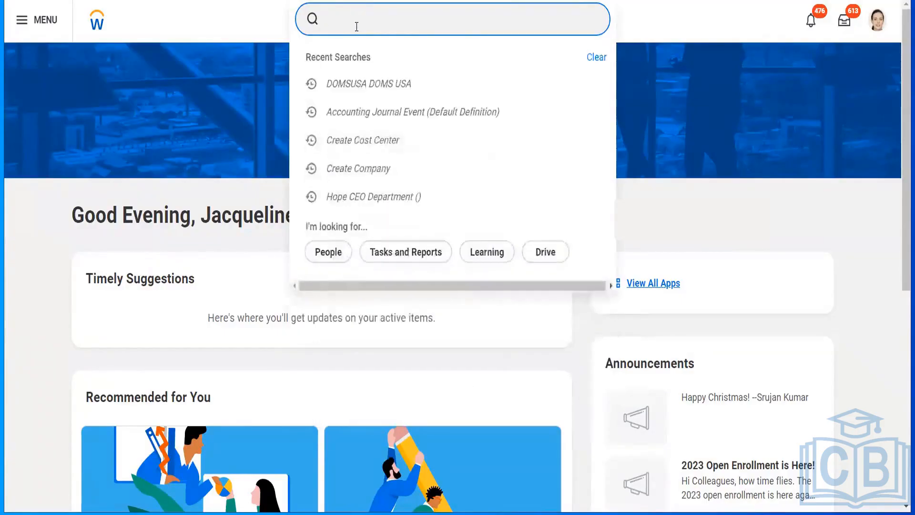
{"action": "type", "text": "bp: "}
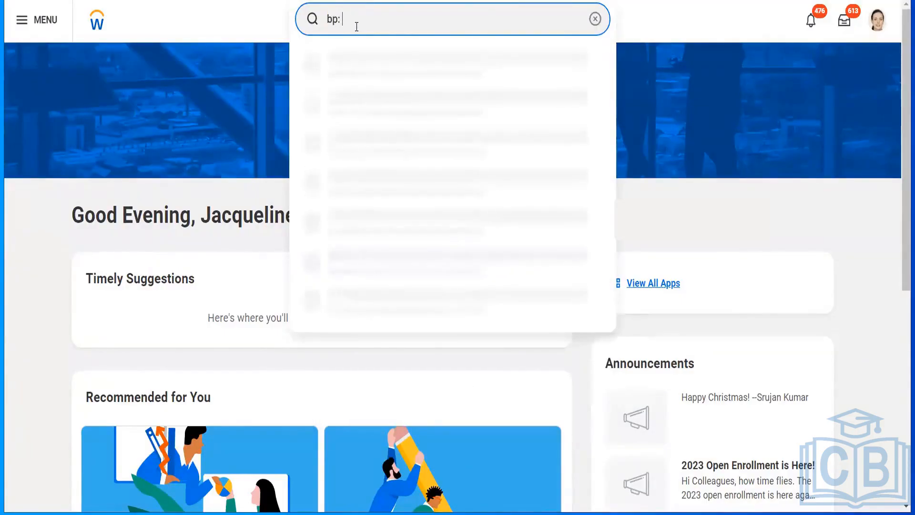
{"action": "type", "text": "hire"}
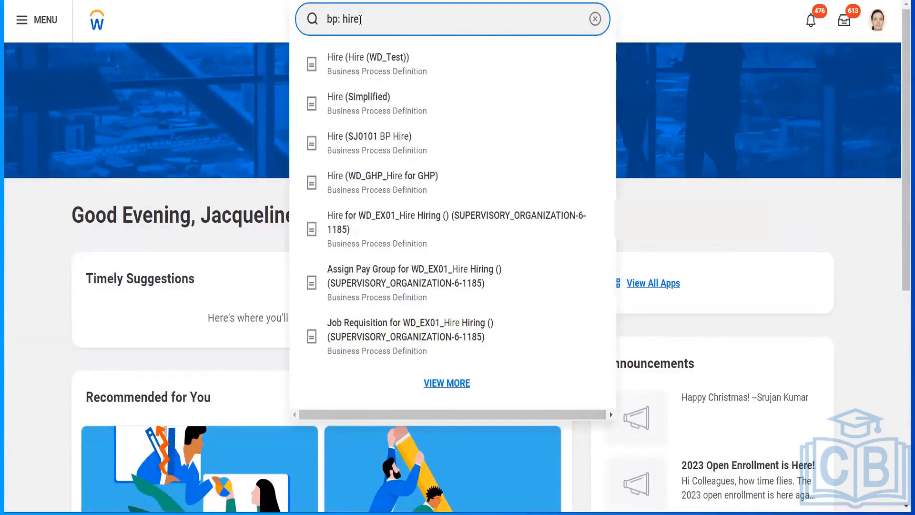
{"action": "key", "text": "ctrl+a"}
{"action": "key", "text": "BackSpace"}
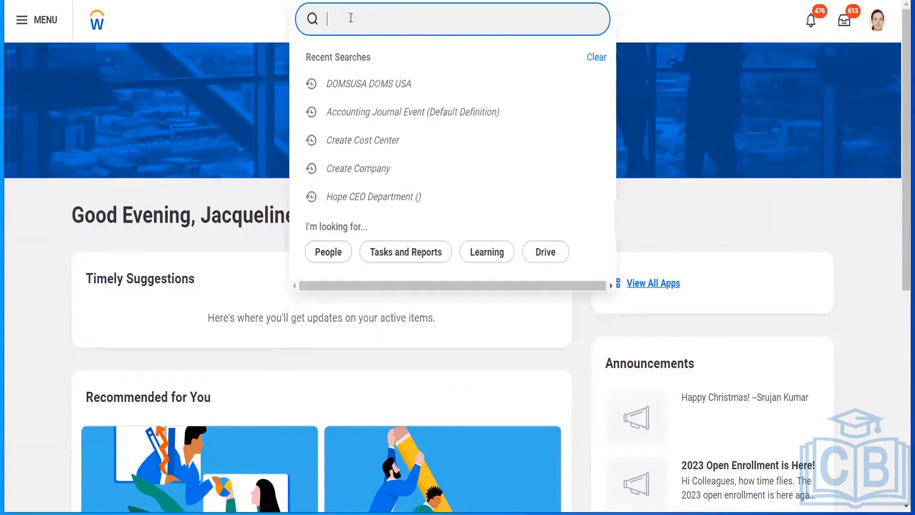
Search supervisory organizations with "sup: anitha" and open Ankitha Corporation Department.
{"action": "type", "text": "sup: a"}
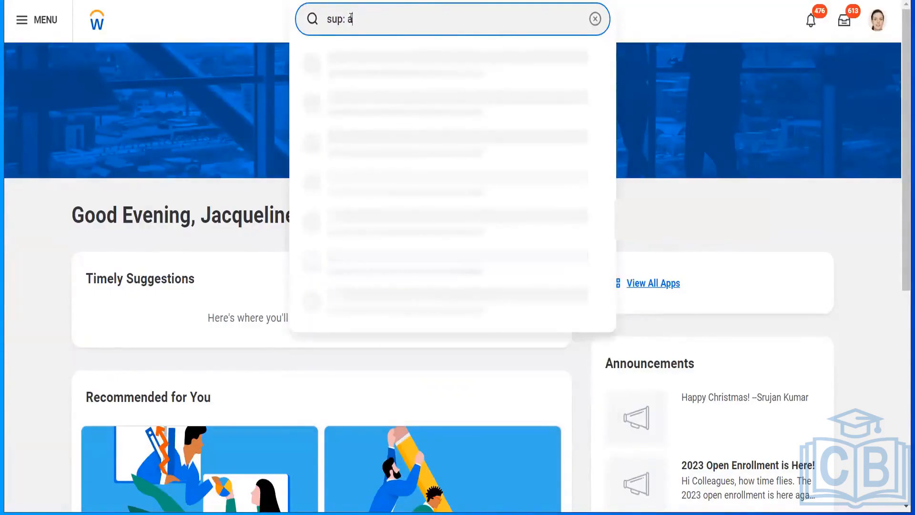
{"action": "type", "text": "nitha"}
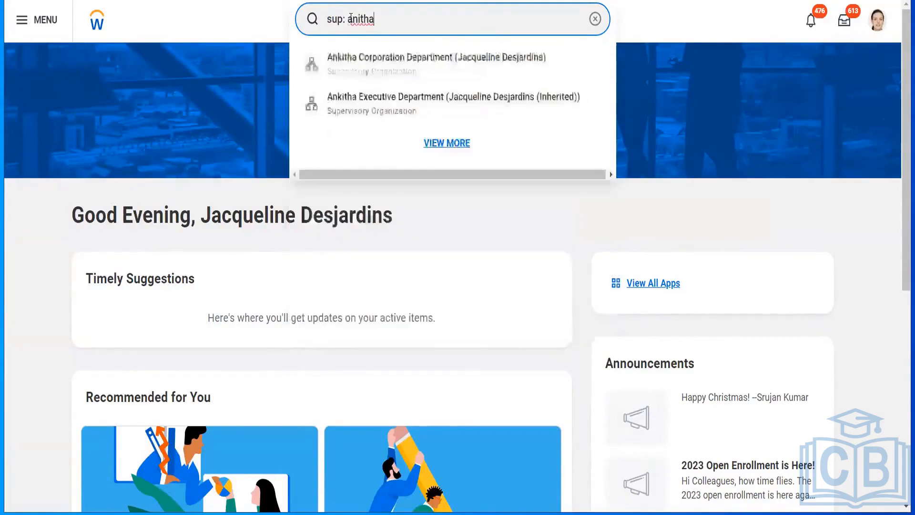
{"action": "left_click", "coordinate": [383, 71]}
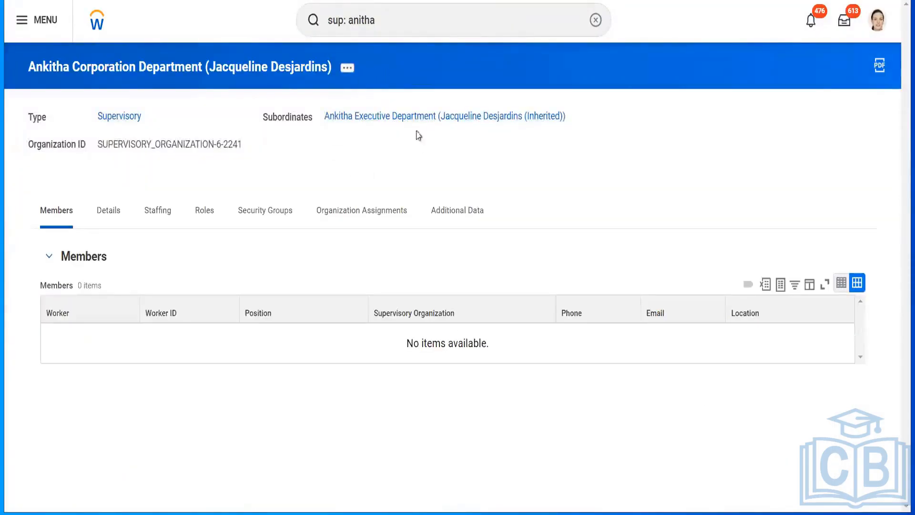
Run Business Process Definitions for Business Object for Ankitha Corporation Department, keeping the default view date.
{"action": "left_click", "coordinate": [349, 69]}
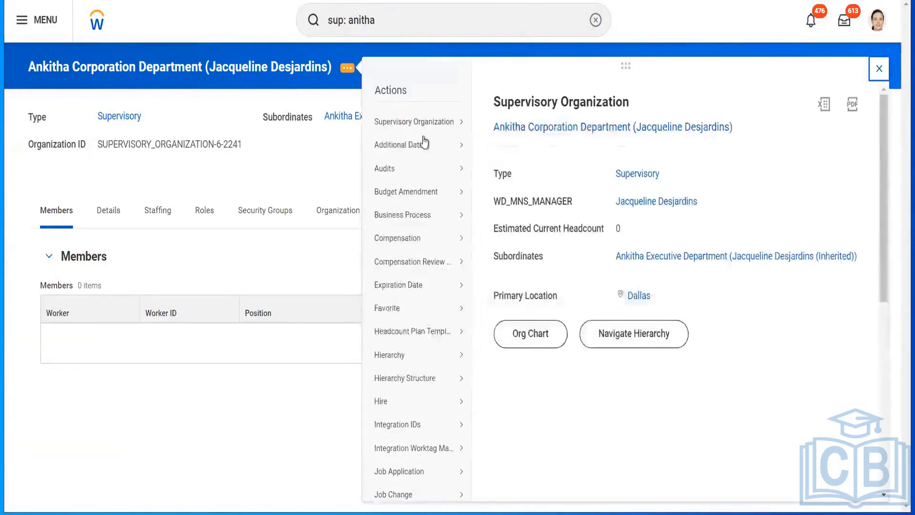
{"action": "mouse_move", "coordinate": [426, 122]}
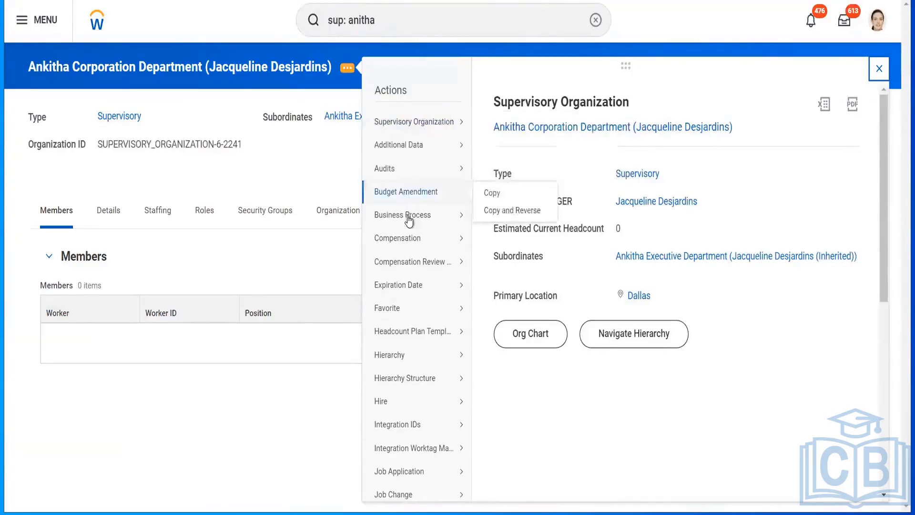
{"action": "mouse_move", "coordinate": [408, 217]}
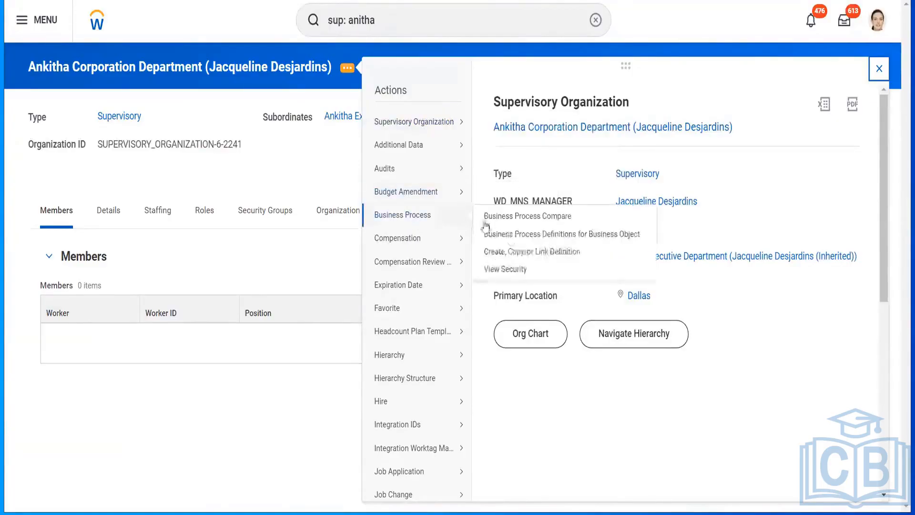
{"action": "left_click", "coordinate": [543, 235]}
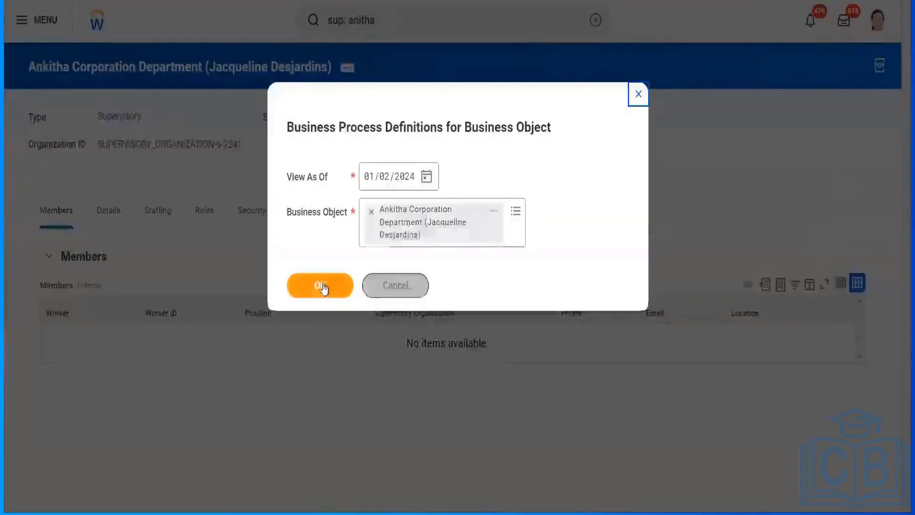
{"action": "left_click", "coordinate": [322, 285]}
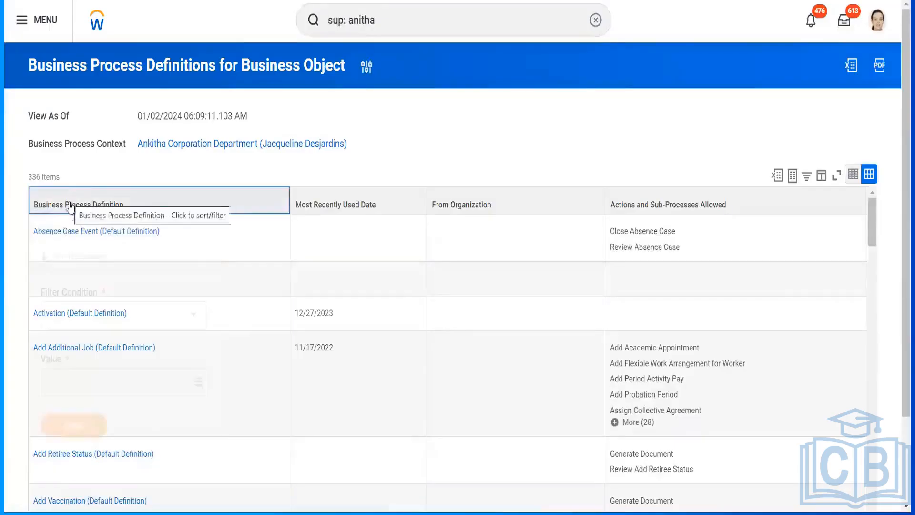
Filter the business process definitions to Hire (Default Definition) and open that definition to view its steps.
{"action": "left_click", "coordinate": [69, 200]}
{"action": "left_click", "coordinate": [65, 382]}
{"action": "type", "text": "hire"}
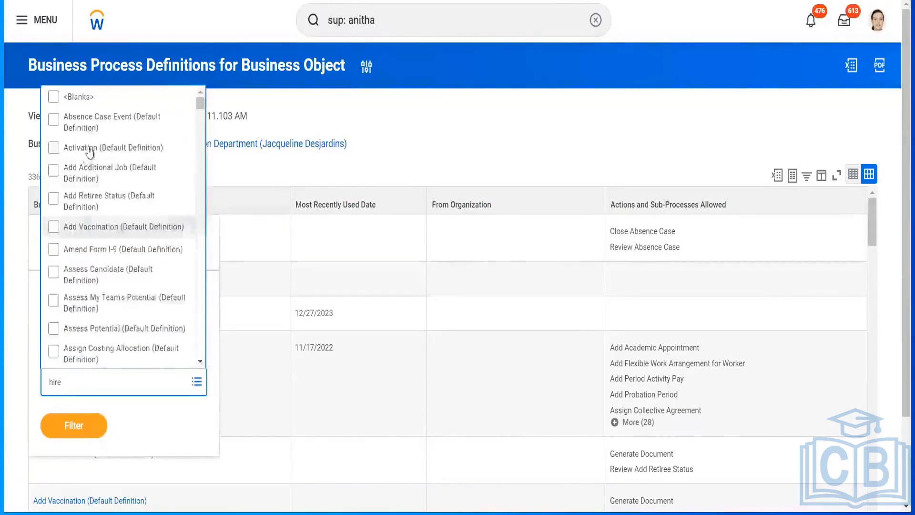
{"action": "left_click", "coordinate": [73, 138]}
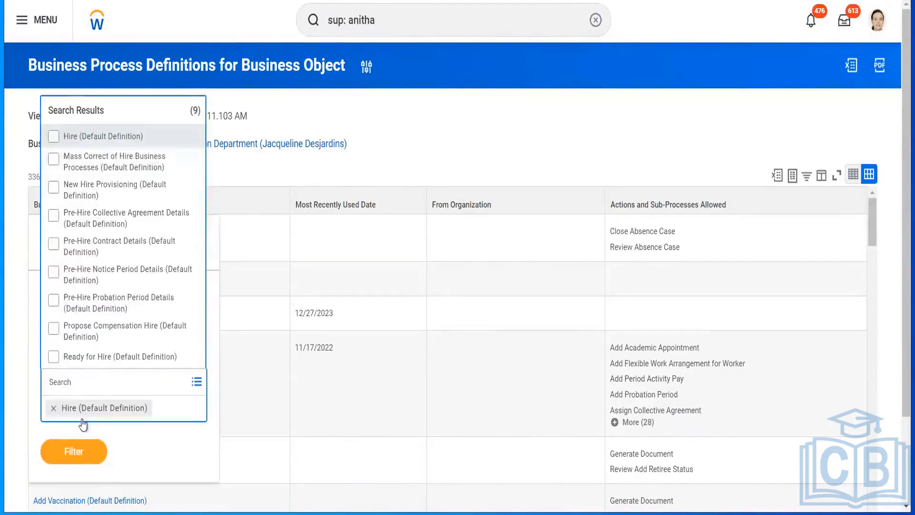
{"action": "left_click", "coordinate": [72, 442]}
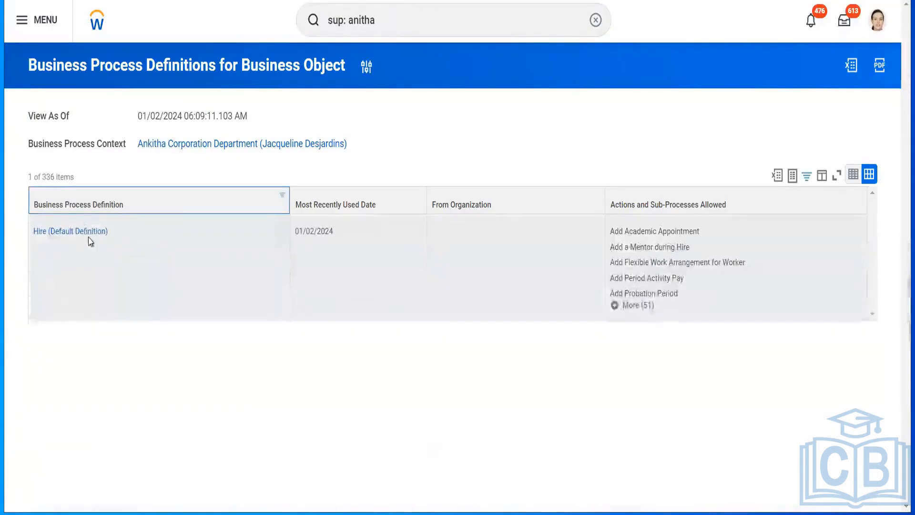
{"action": "left_click", "coordinate": [74, 232]}
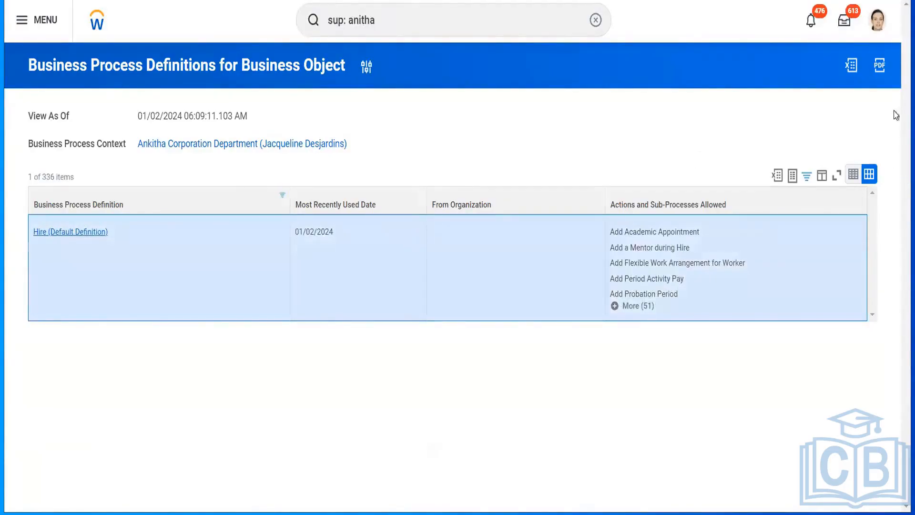
{"action": "scroll", "coordinate": [897, 143], "scroll_direction": "down", "scroll_amount": 1}
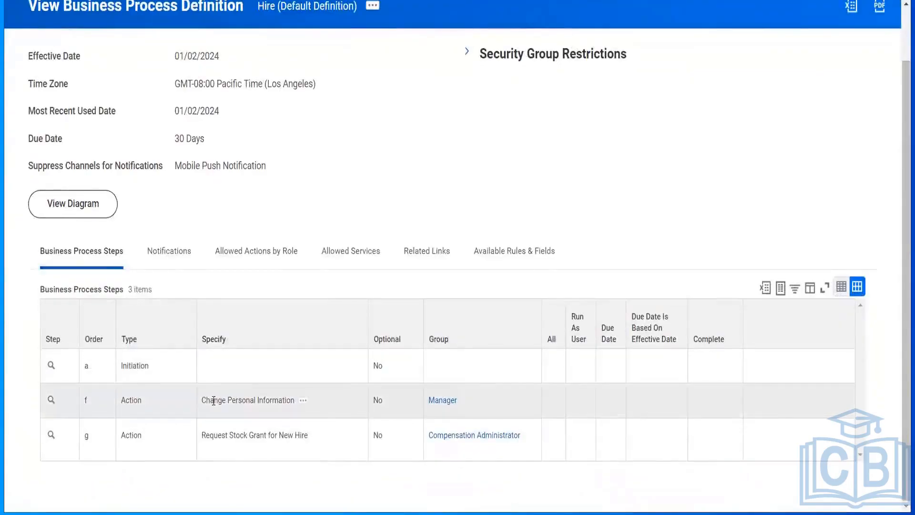
{"action": "mouse_move", "coordinate": [143, 404]}
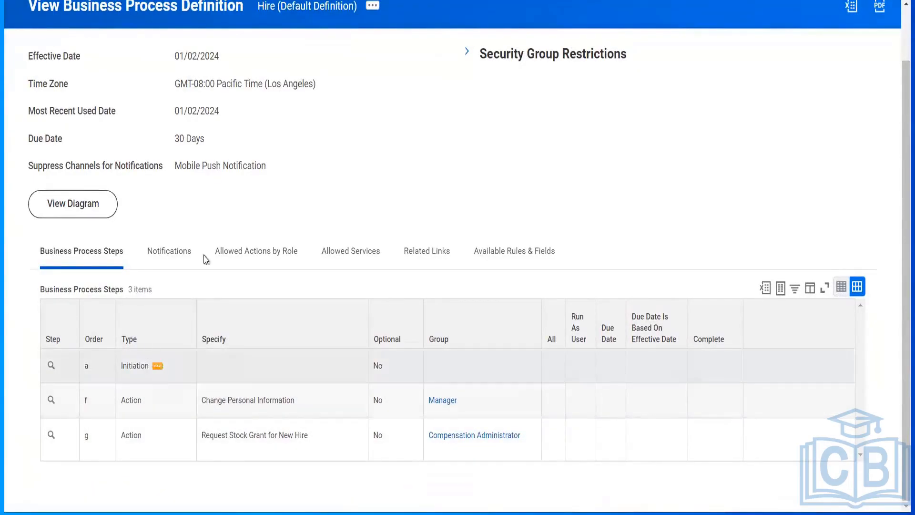
{"action": "left_click", "coordinate": [372, 9]}
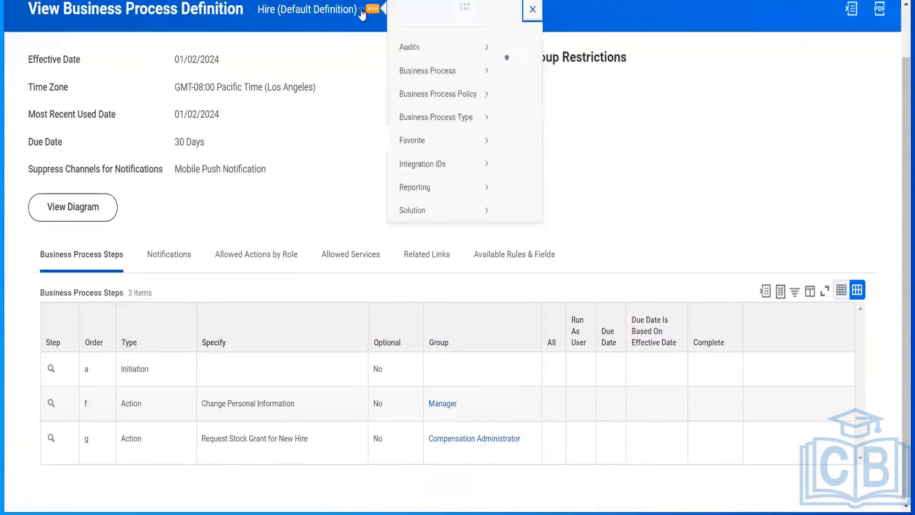
{"action": "left_click", "coordinate": [326, 151]}
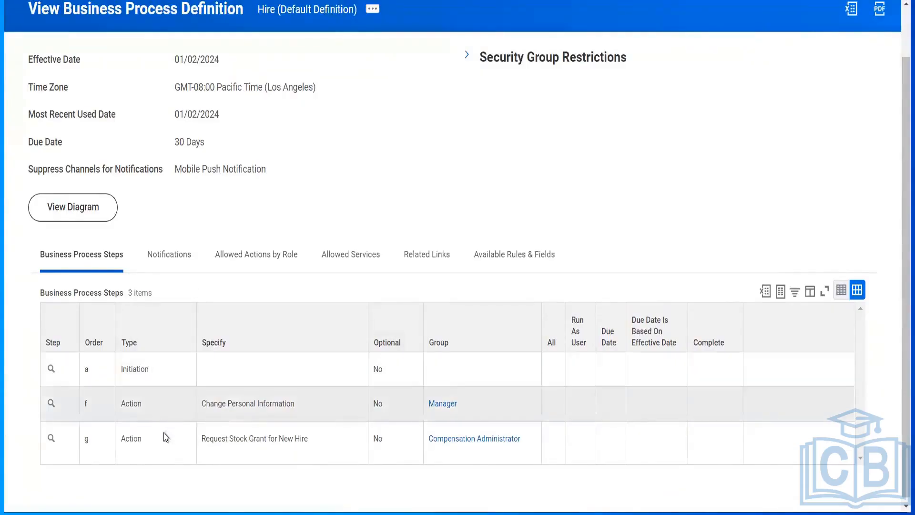
{"action": "left_click", "coordinate": [373, 11]}
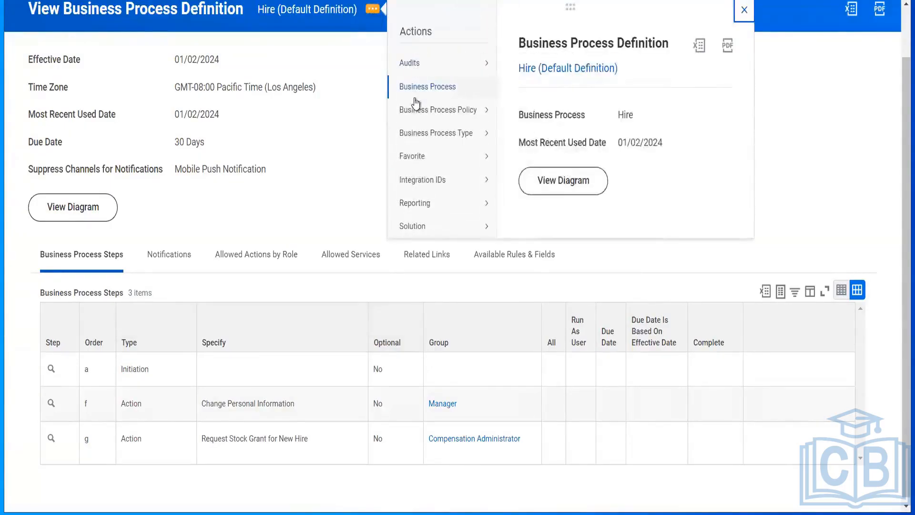
{"action": "mouse_move", "coordinate": [417, 116]}
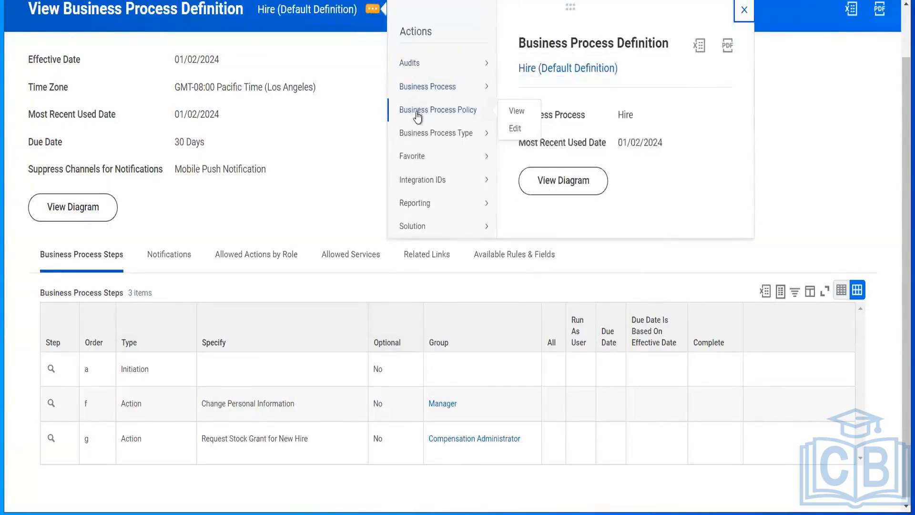
{"action": "left_click", "coordinate": [515, 129]}
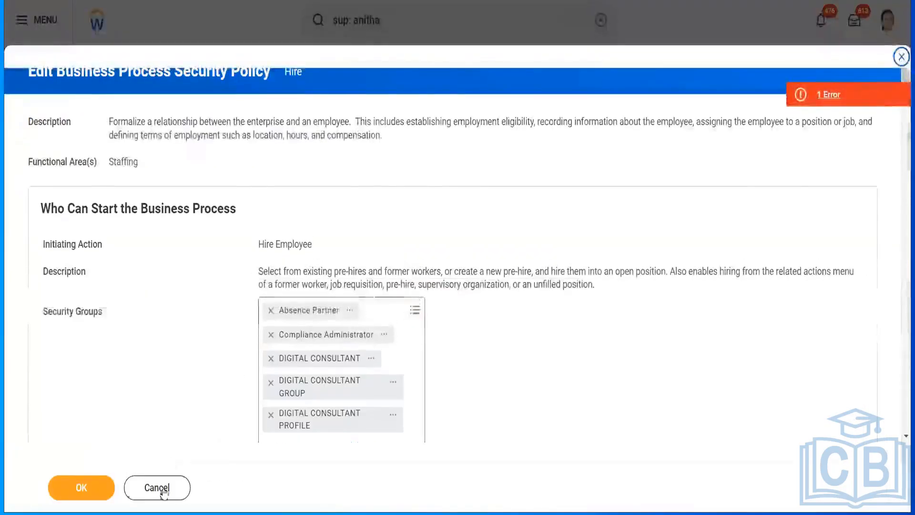
{"action": "left_click", "coordinate": [160, 489]}
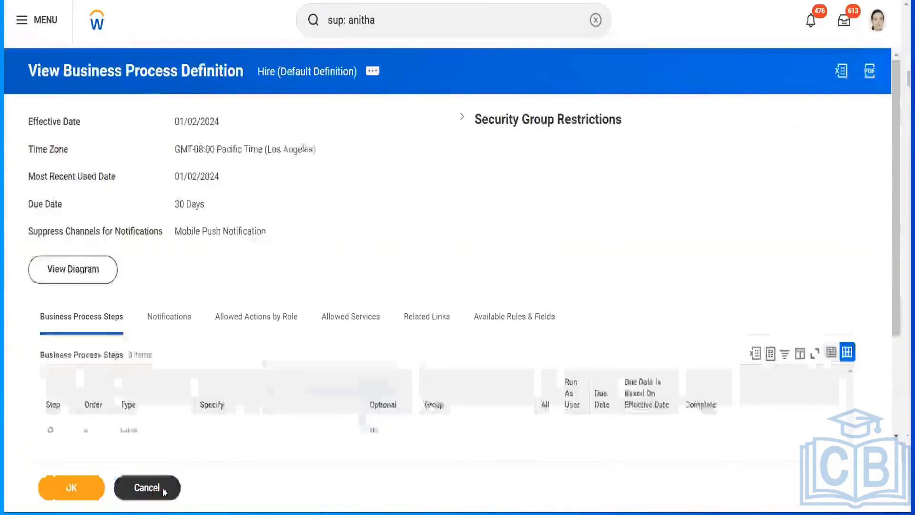
Open the Hire (Default Definition) for editing, inspect the Type field of the Change Personal Information step, and cancel the edit.
{"action": "left_click", "coordinate": [373, 67]}
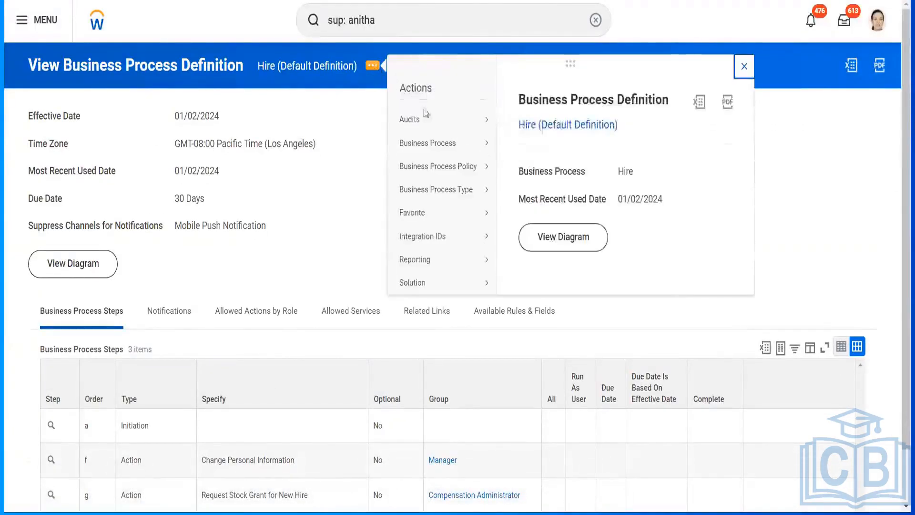
{"action": "mouse_move", "coordinate": [433, 147]}
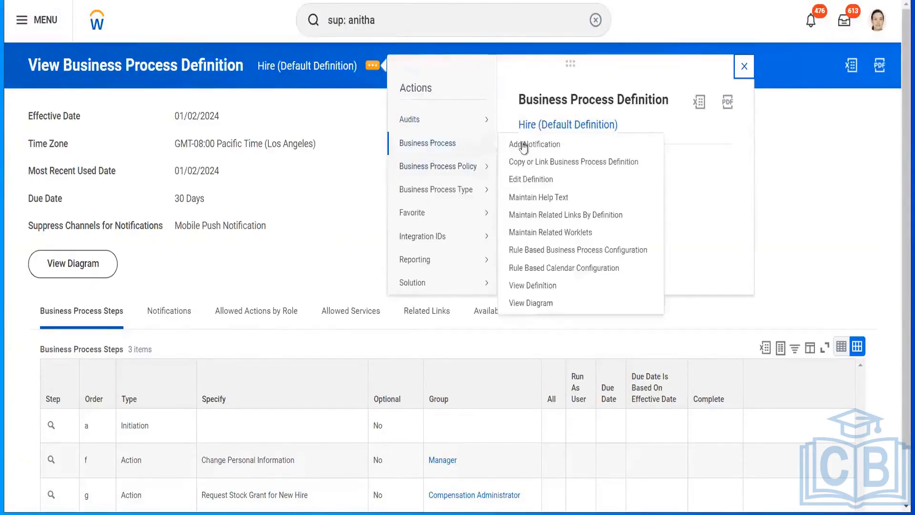
{"action": "left_click", "coordinate": [533, 179]}
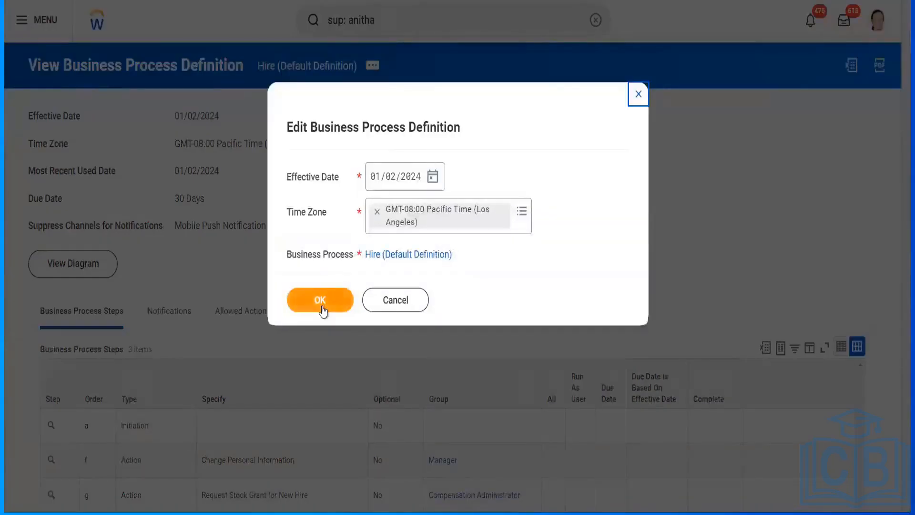
{"action": "left_click", "coordinate": [323, 307]}
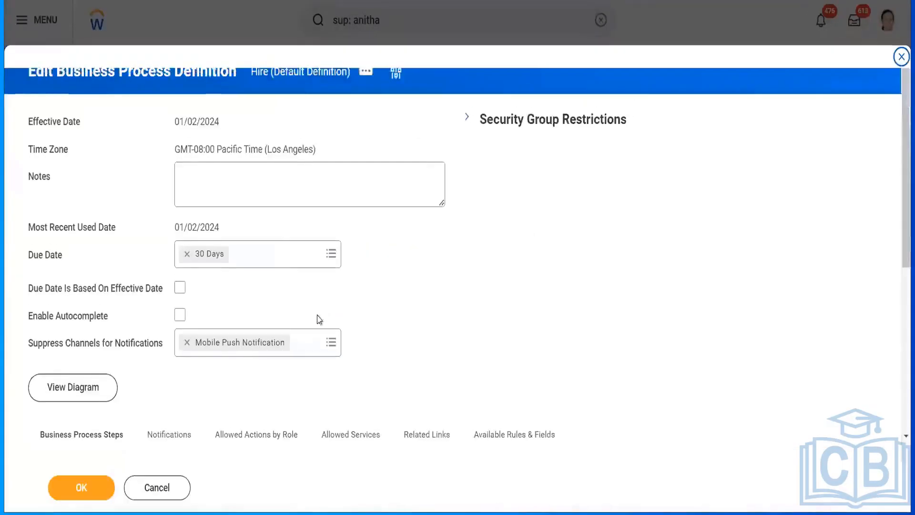
{"action": "left_click_drag", "start_coordinate": [901, 173], "coordinate": [898, 284]}
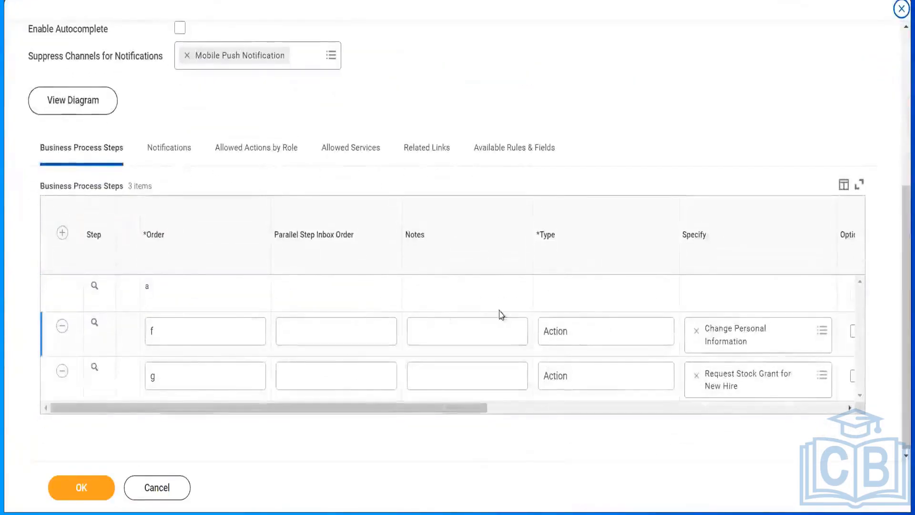
{"action": "double_click", "coordinate": [576, 341]}
{"action": "left_click", "coordinate": [549, 336]}
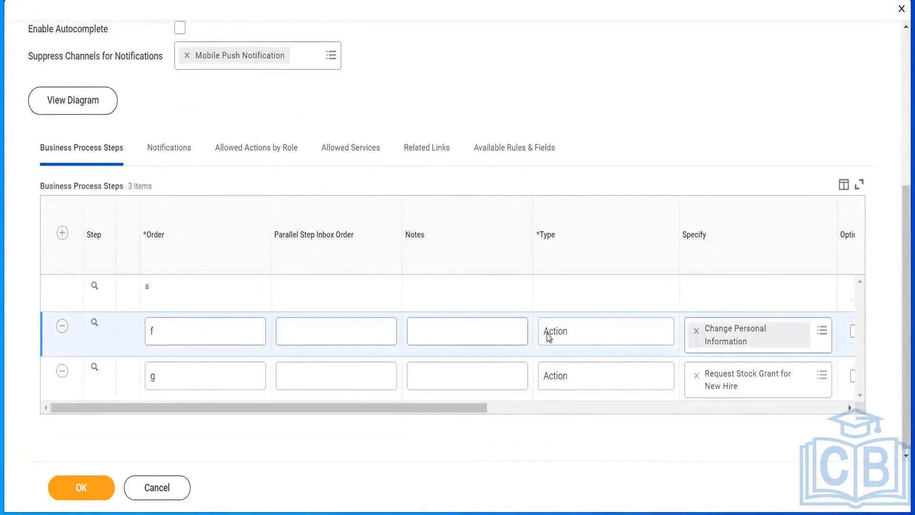
{"action": "left_click", "coordinate": [154, 489]}
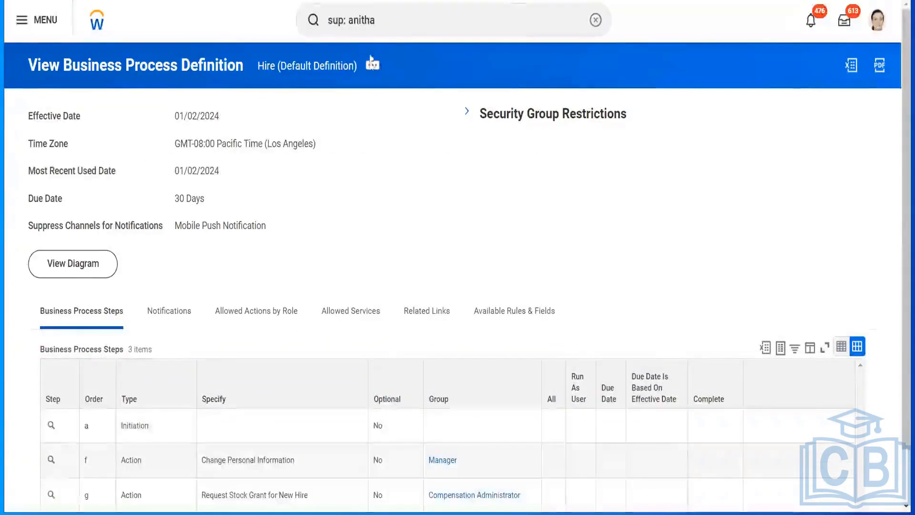
{"action": "left_click", "coordinate": [393, 18]}
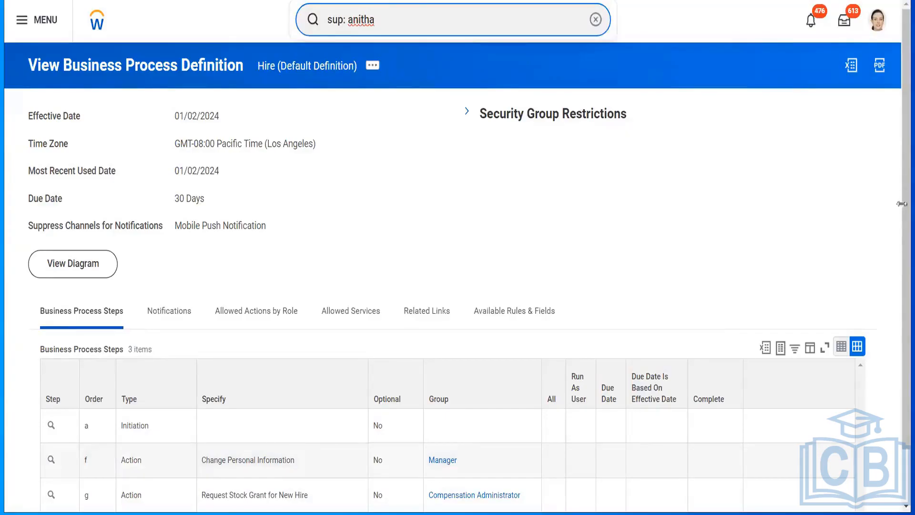
{"action": "left_click_drag", "start_coordinate": [901, 213], "coordinate": [901, 286]}
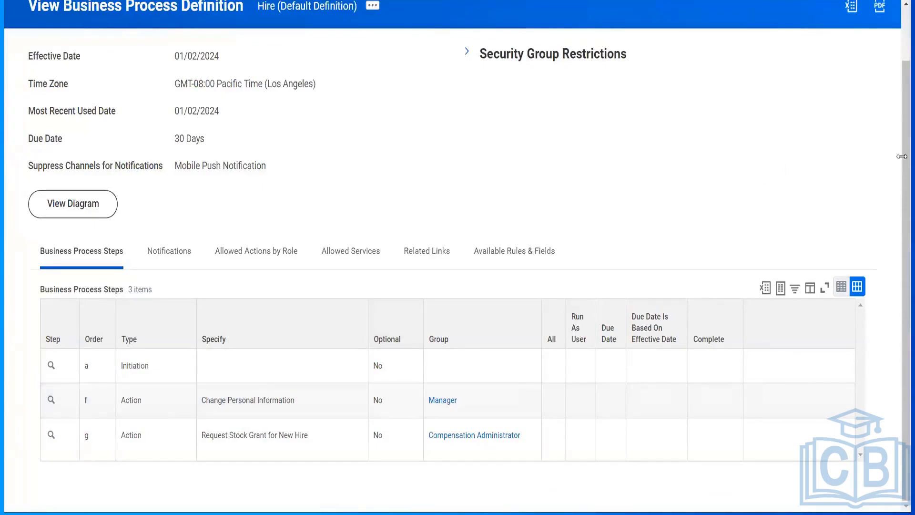
{"action": "left_click_drag", "start_coordinate": [898, 164], "coordinate": [897, 194]}
{"action": "left_click", "coordinate": [323, 406]}
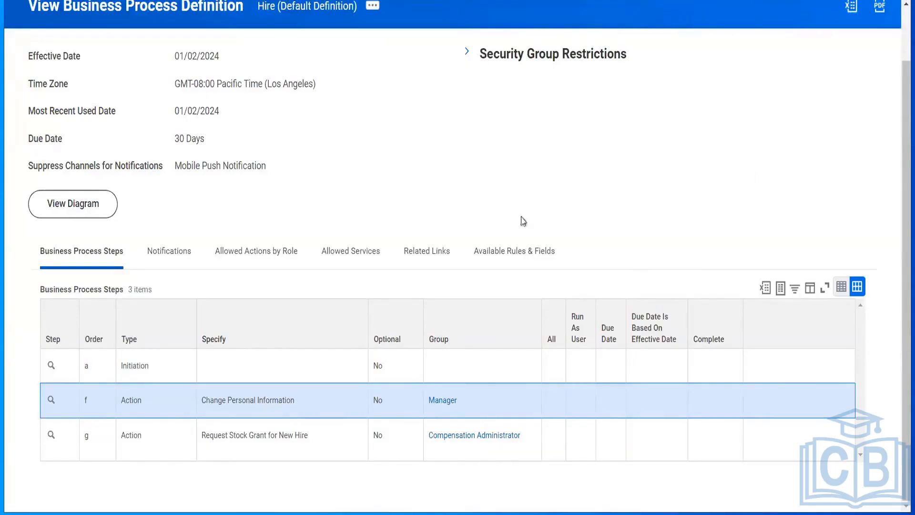
{"action": "left_click", "coordinate": [471, 314]}
{"action": "left_click", "coordinate": [752, 200]}
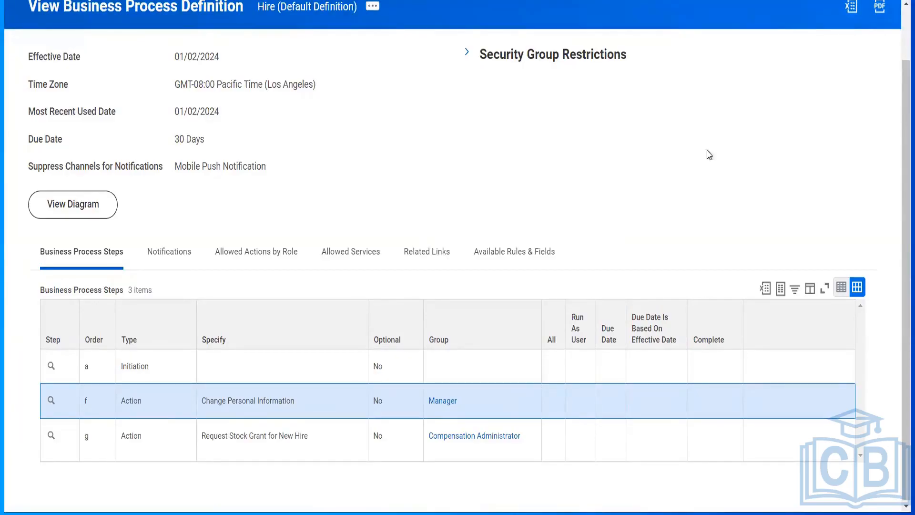
{"action": "mouse_move", "coordinate": [534, 453]}
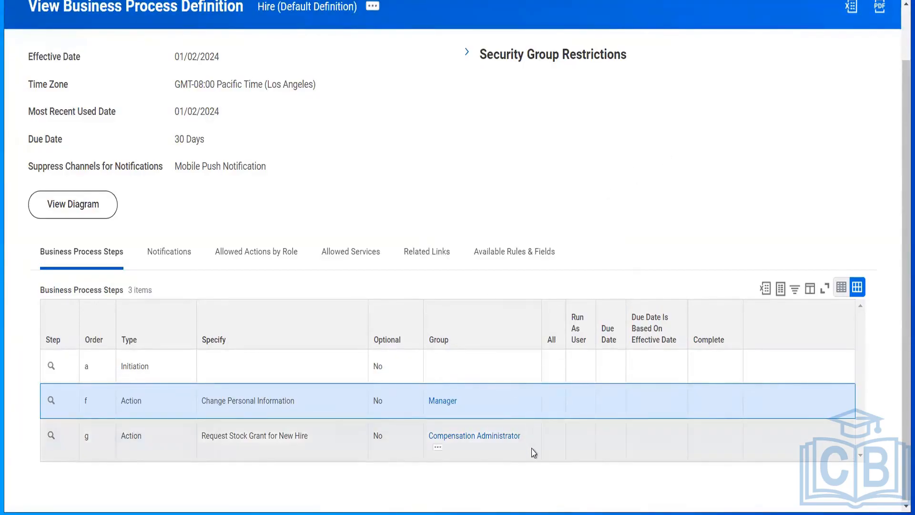